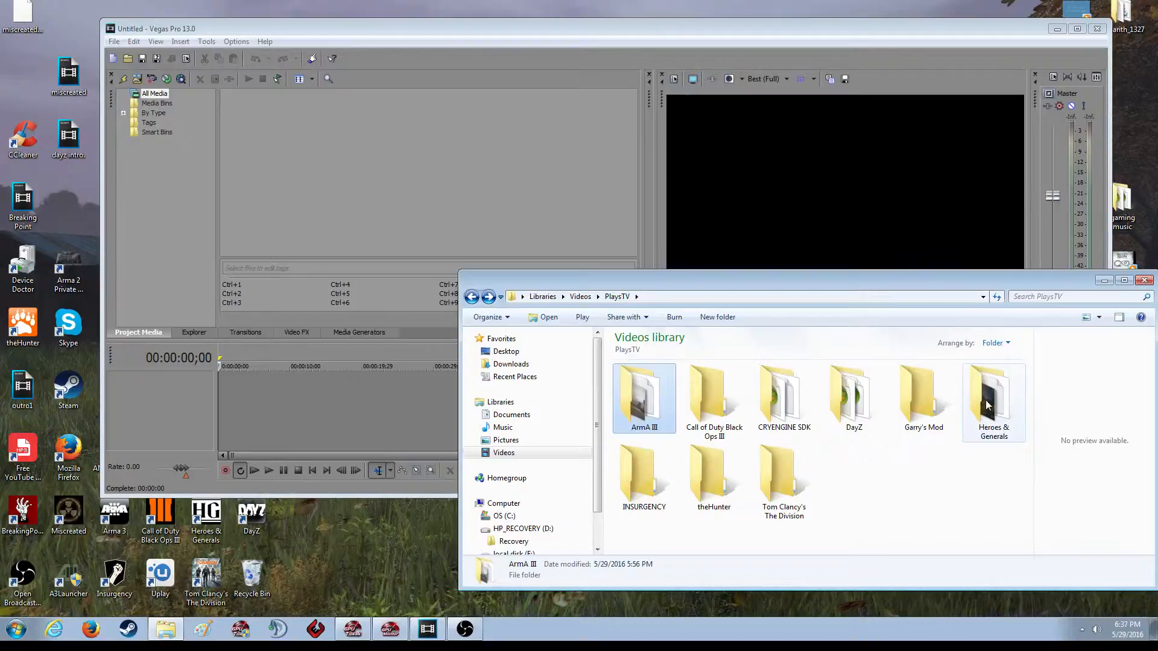
Step: Import the 2016_05_08_22_48_55-001-man video from the Heroes & Generals folder and place it at the start of the timeline
double_click(987, 403)
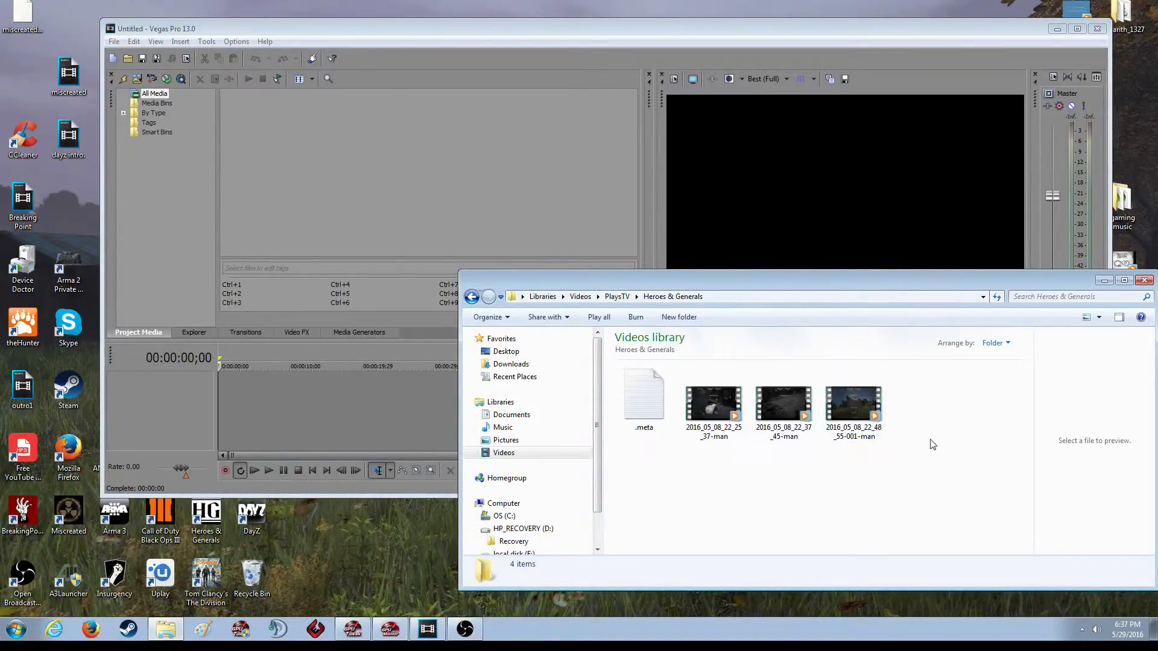
left_click_drag(854, 415, 332, 158)
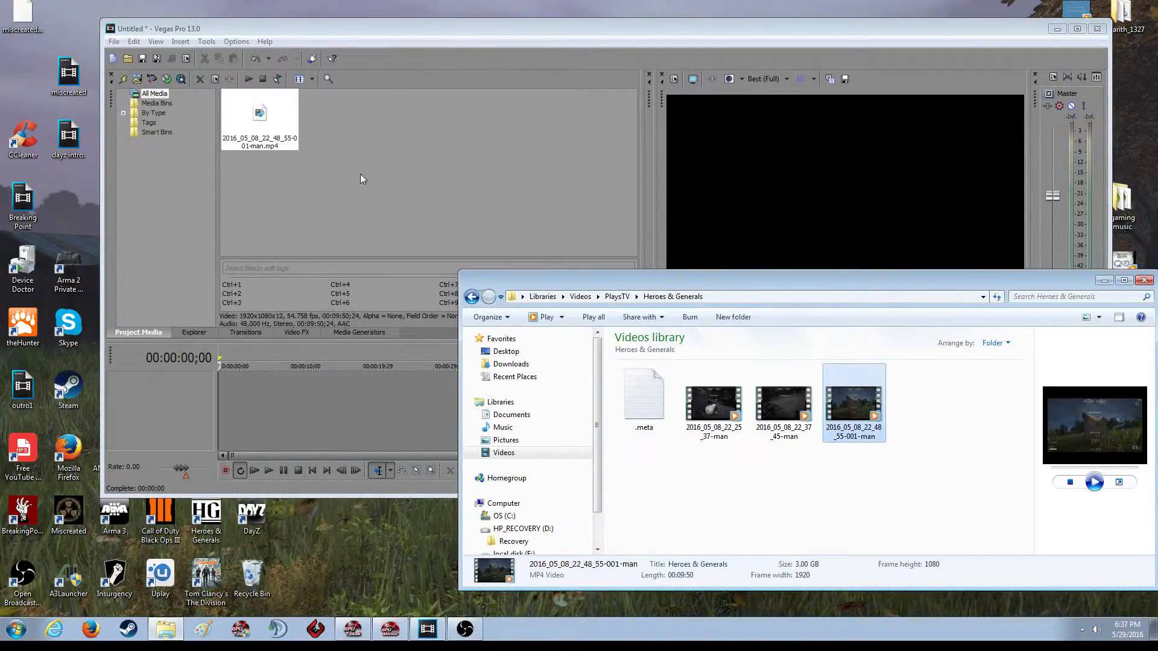
left_click(1105, 282)
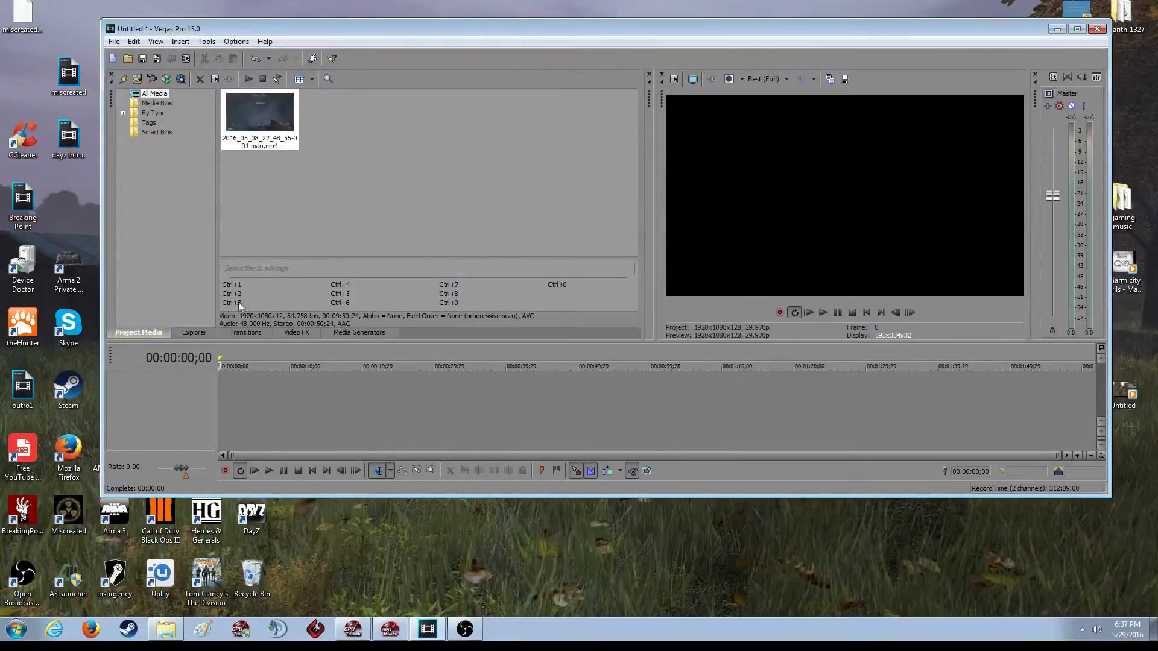
left_click_drag(257, 113, 222, 377)
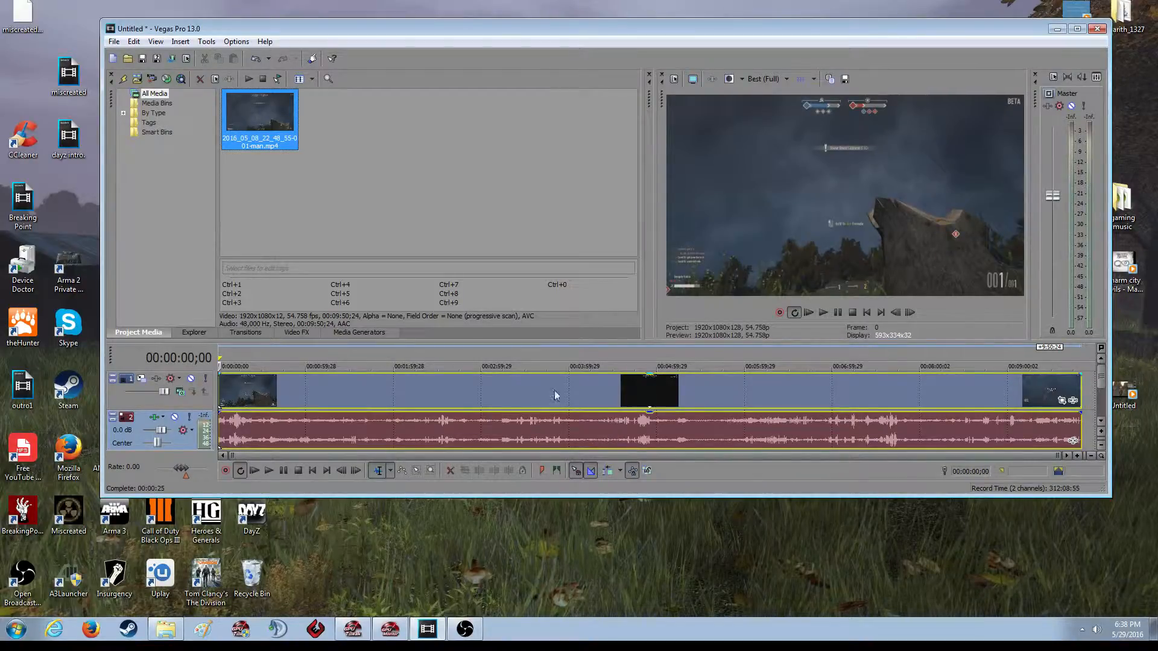
Step: Switch off Maintain Aspect Ratio and set Disable Resample for the video event on the timeline
left_click(534, 392)
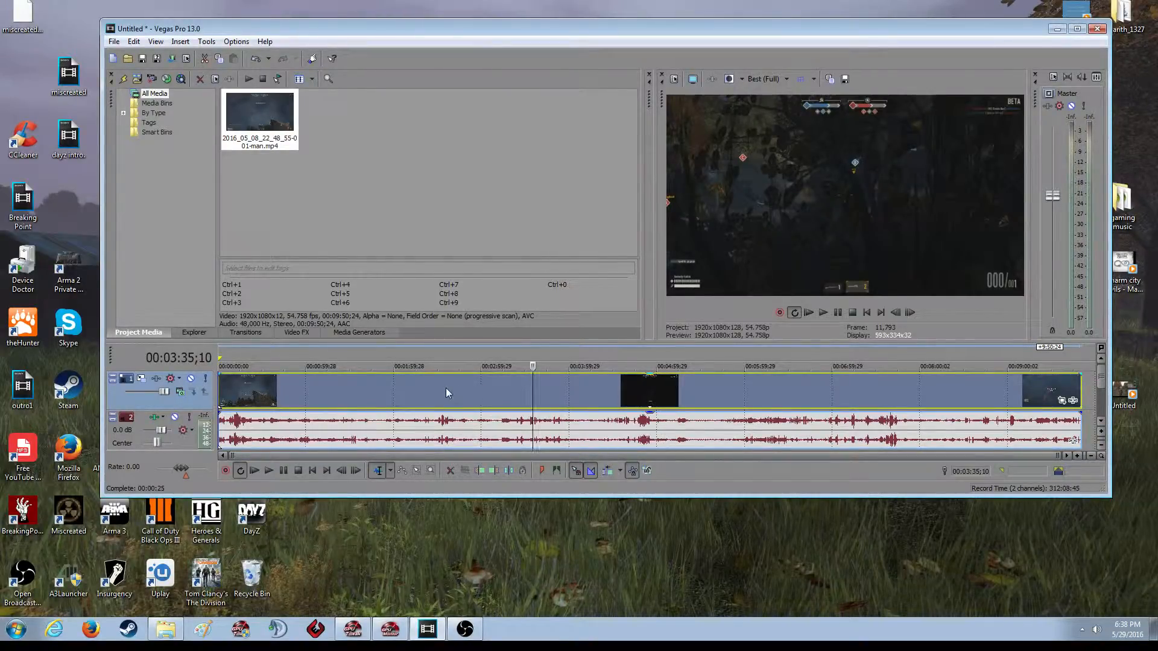
right_click(446, 393)
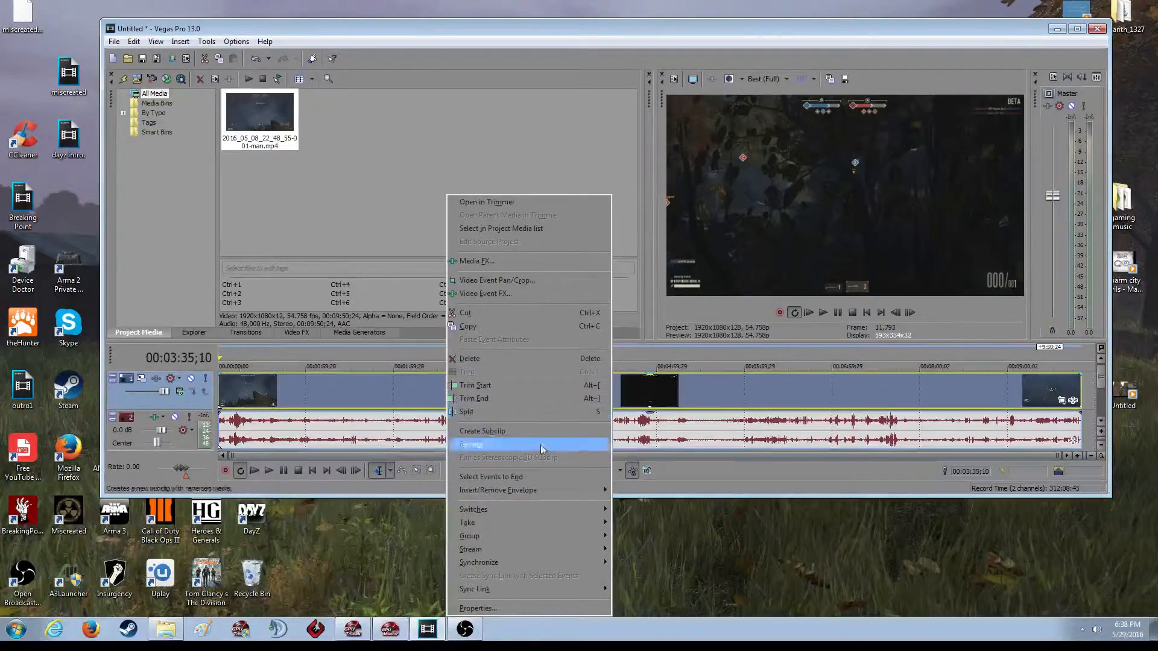
mouse_move(523, 509)
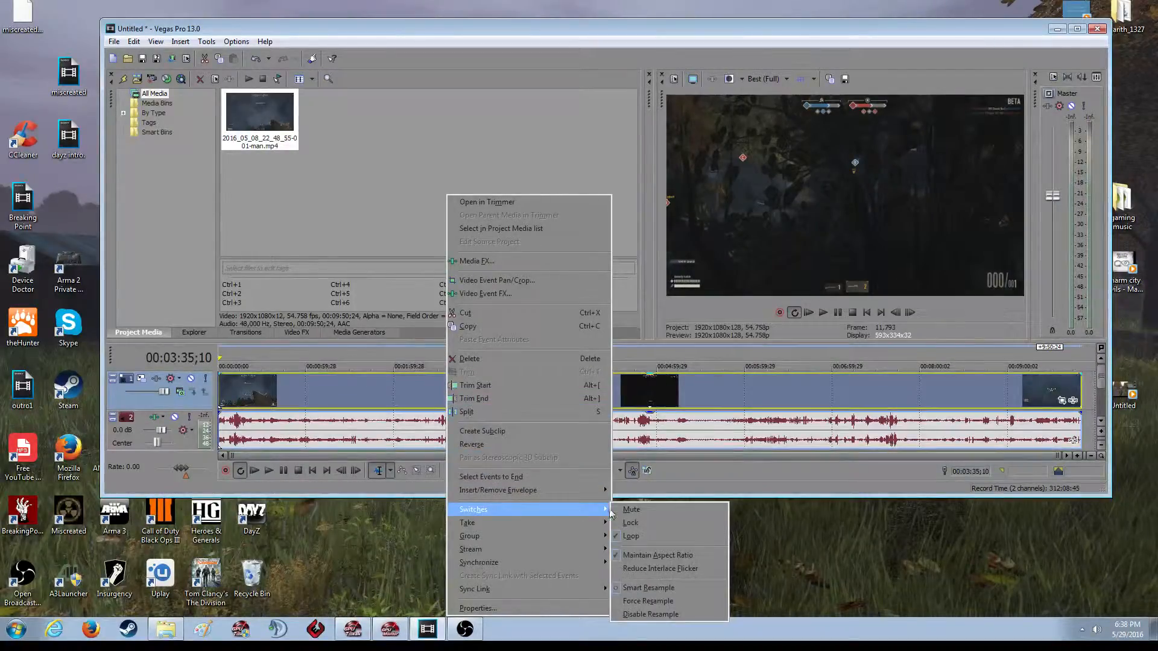
left_click(615, 556)
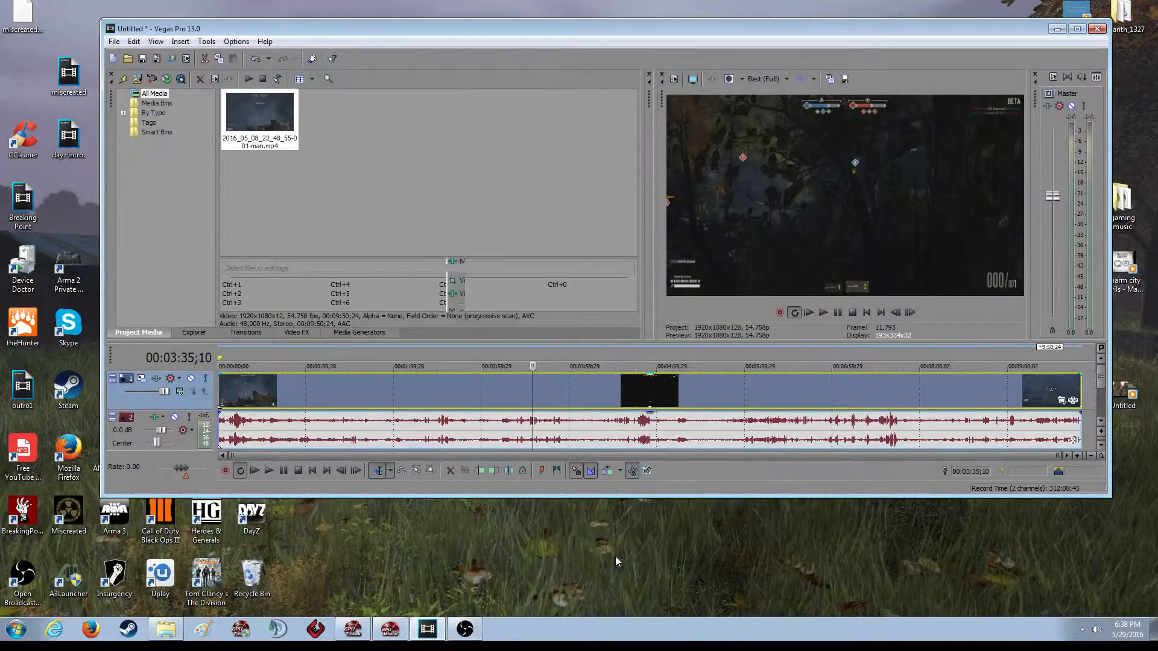
right_click(490, 393)
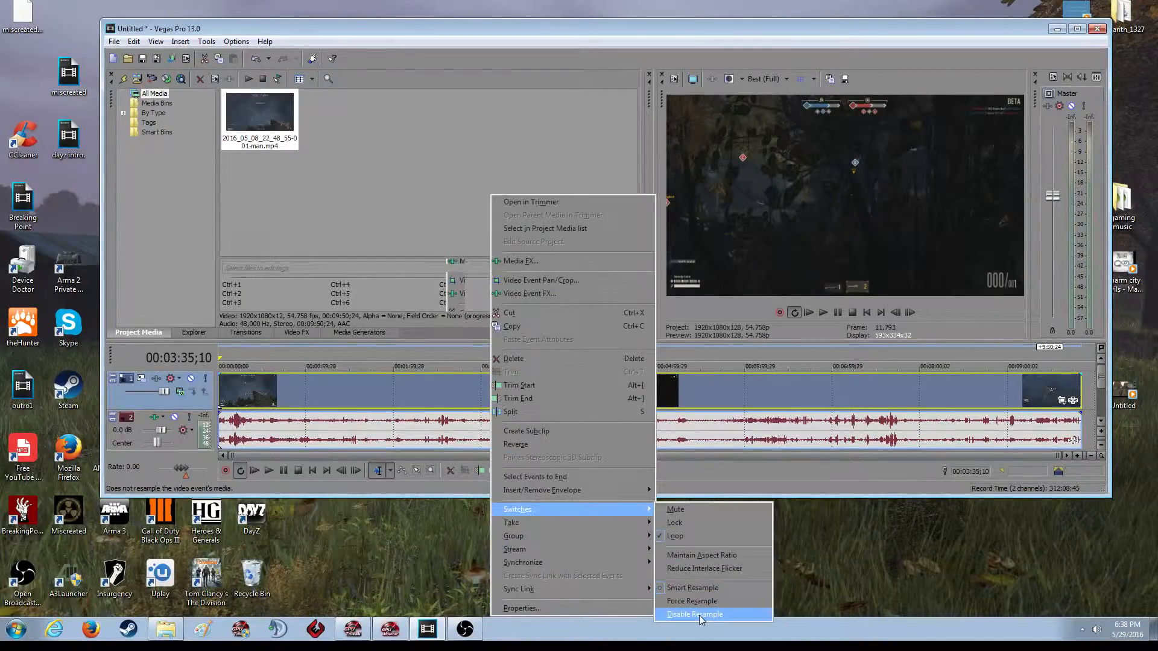
left_click(699, 615)
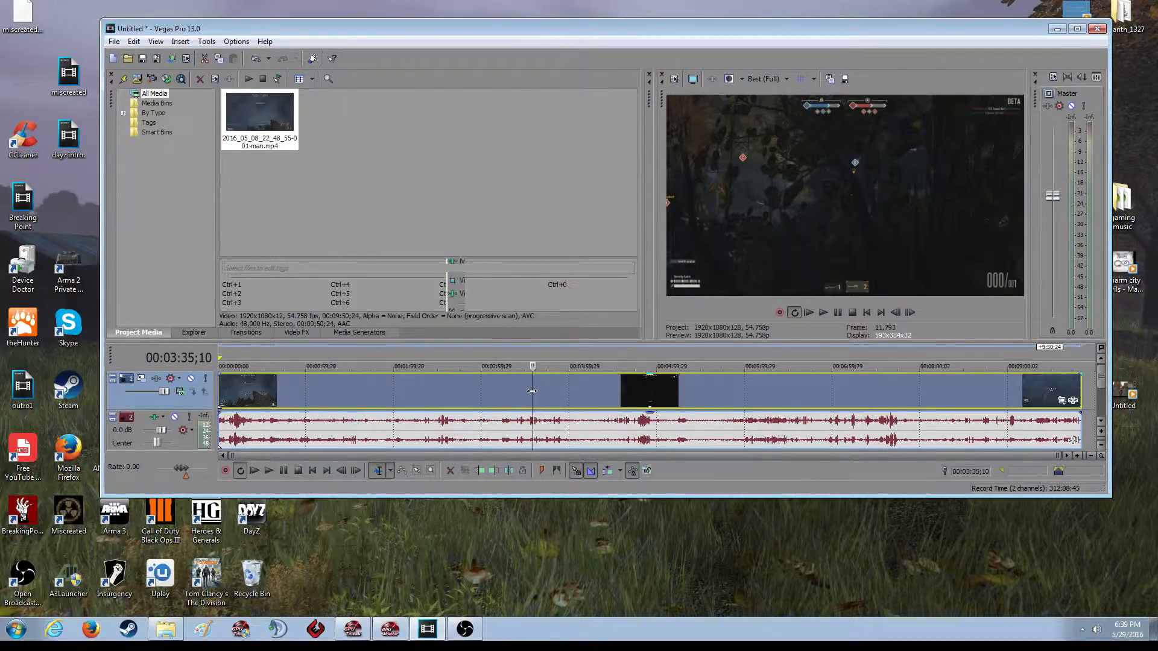
Step: Split the gameplay clip at about 00:02:26
left_click_drag(532, 390, 433, 395)
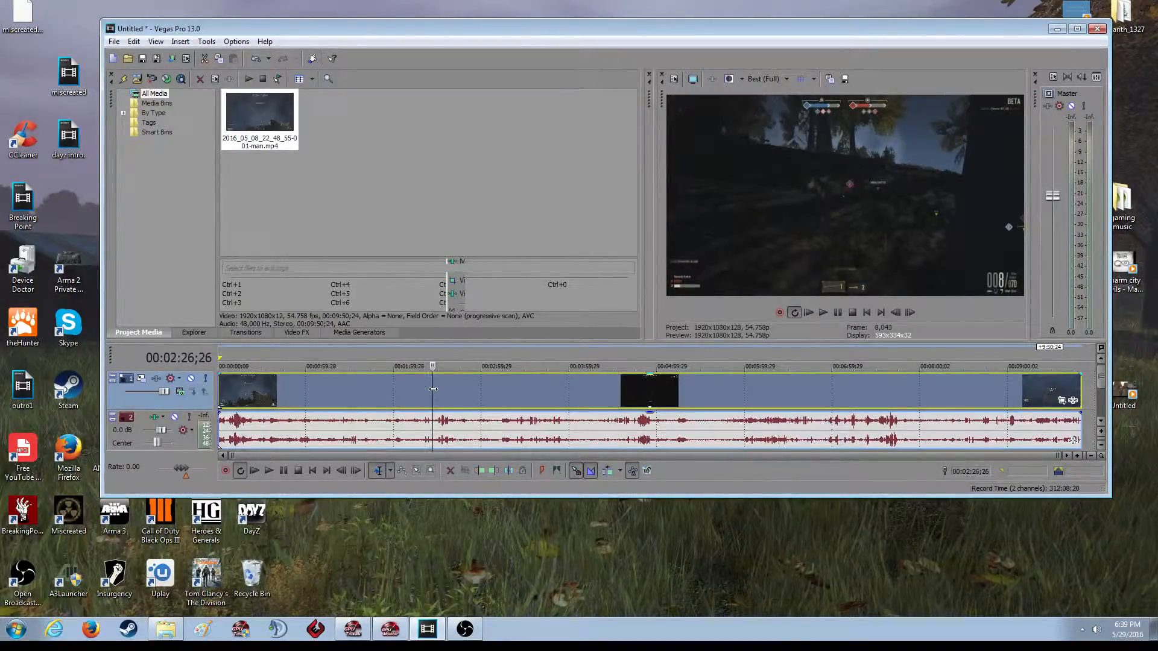
right_click(433, 391)
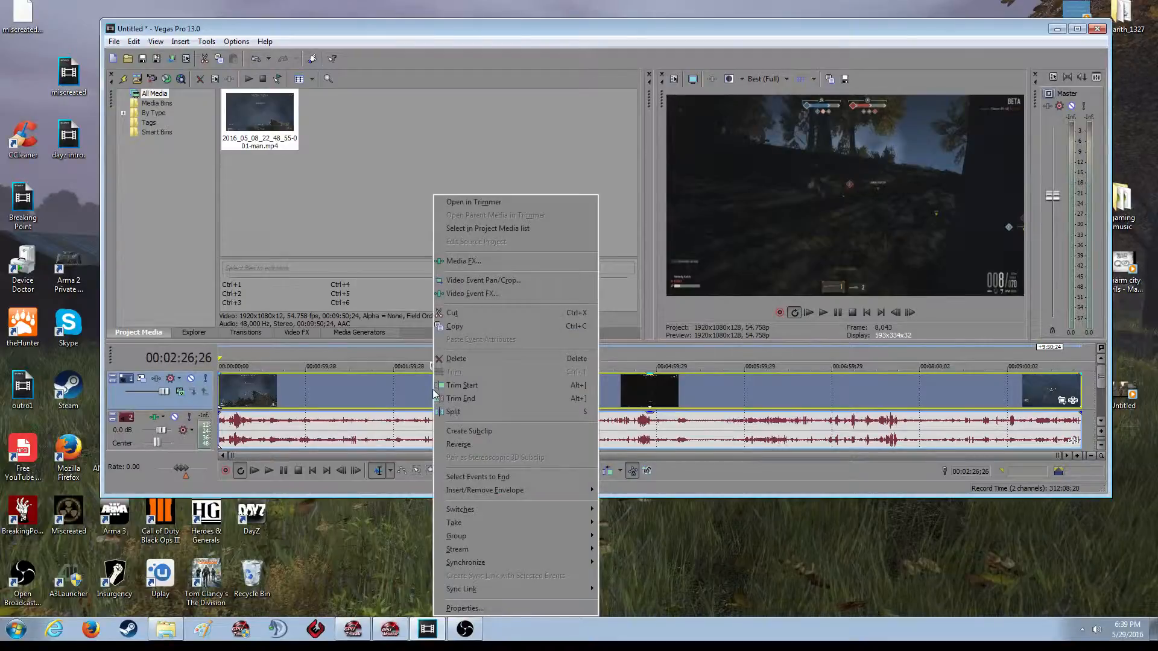
left_click(456, 415)
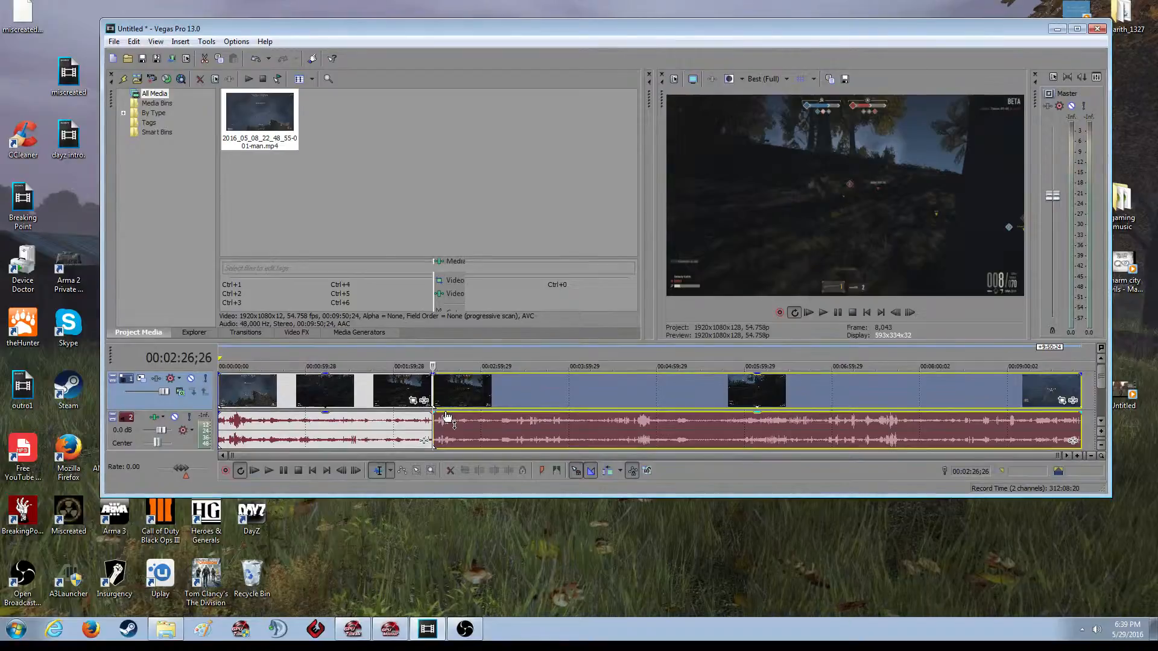
Step: Split the clip again at about 00:03:18 and delete the section between the two cuts
left_click_drag(460, 392, 438, 379)
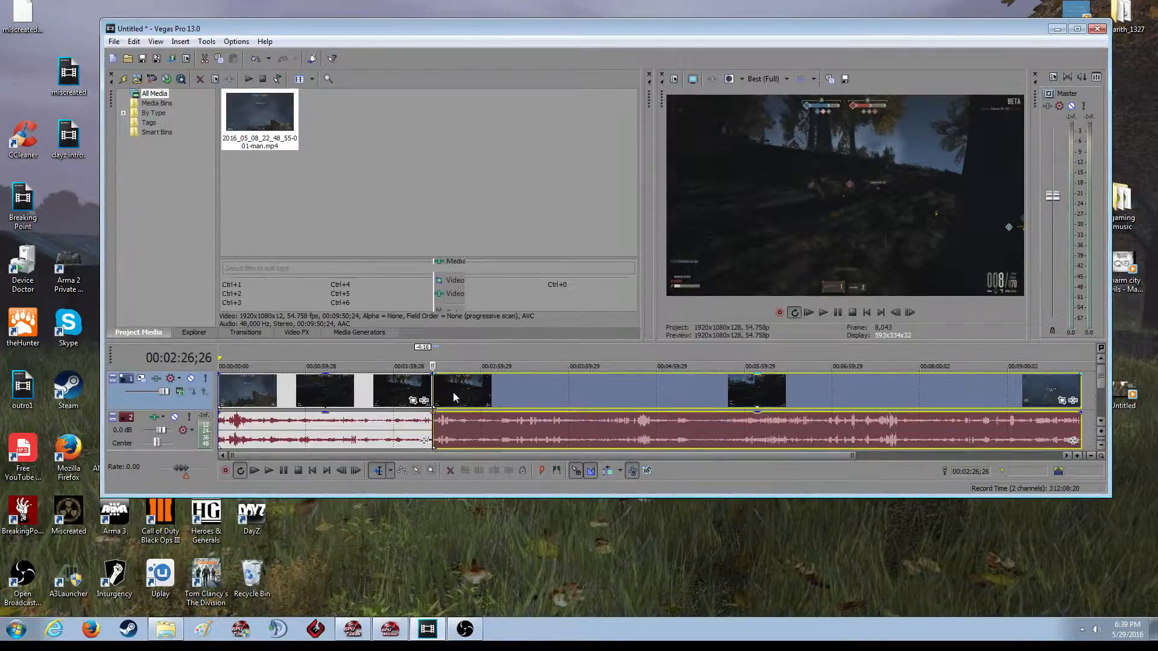
left_click(454, 392)
left_click_drag(453, 392, 507, 393)
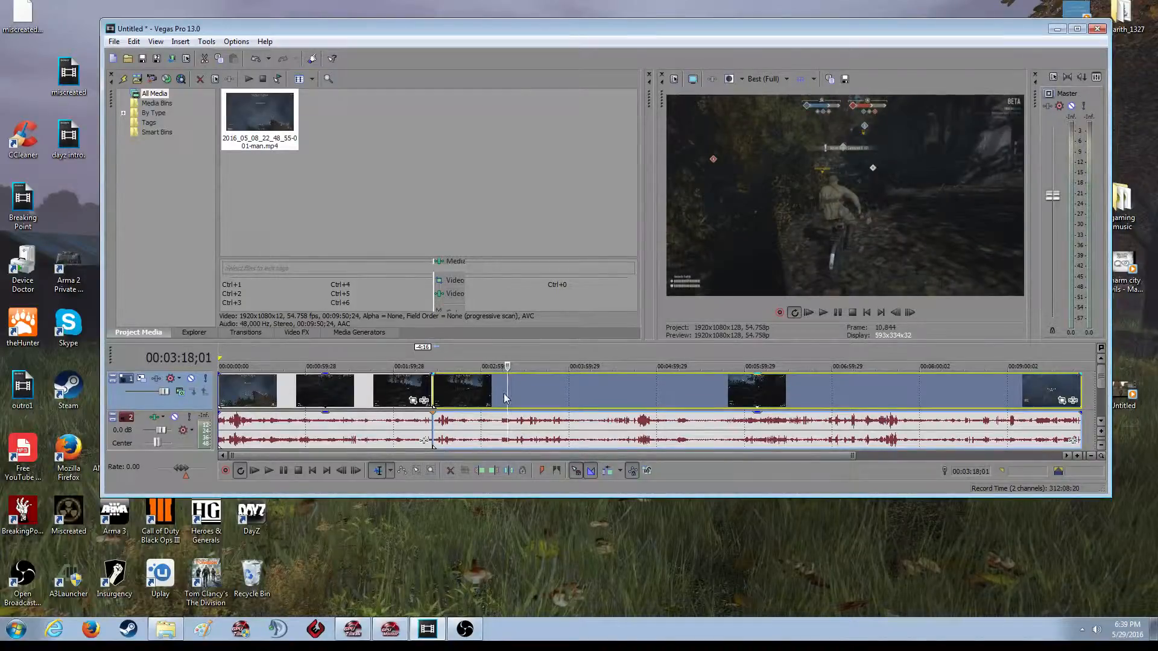
key("s")
left_click(465, 378)
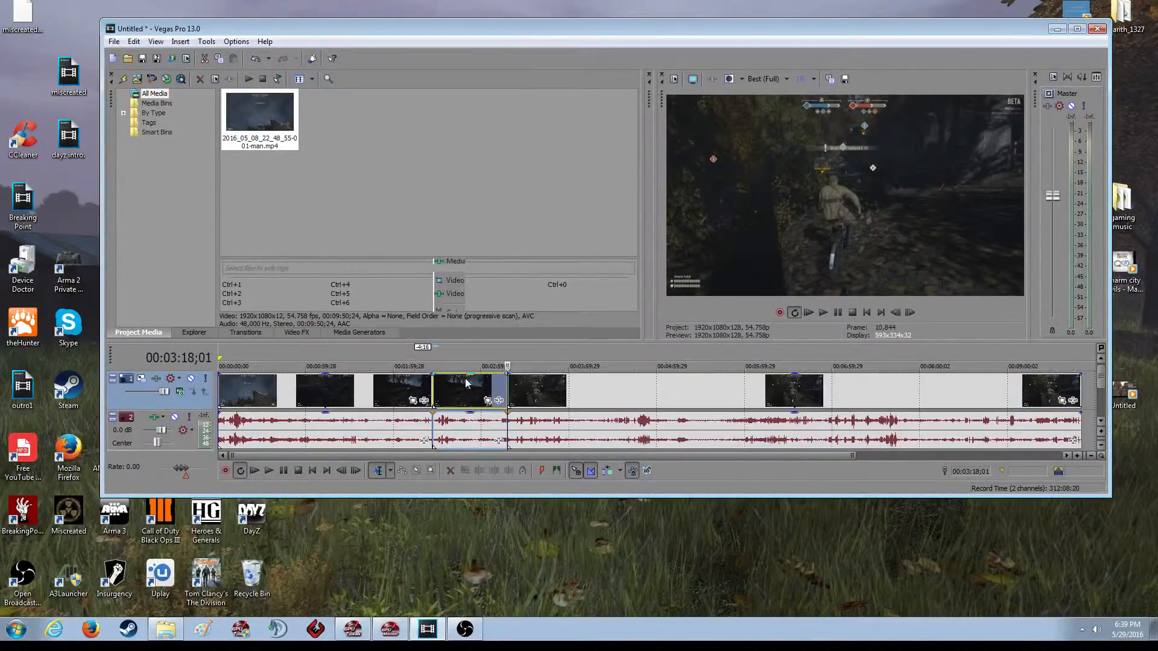
right_click(466, 388)
left_click(489, 362)
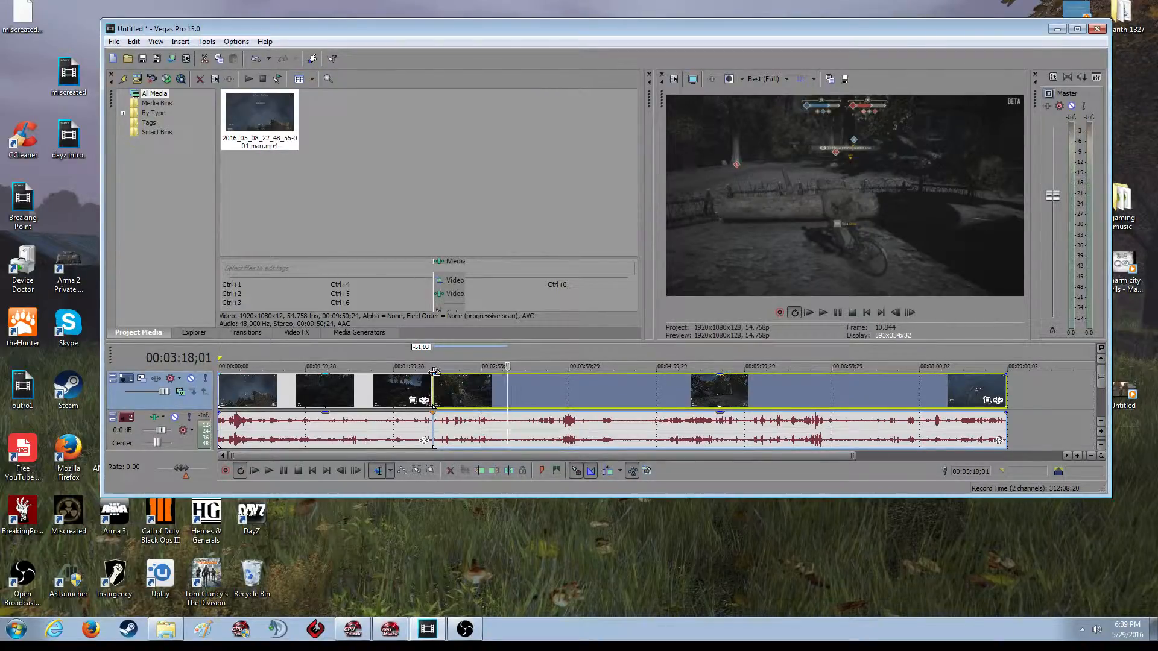
Step: Overlap the start of the second clip with the end of the first to create a crossfade of about 1 second
left_click(428, 376)
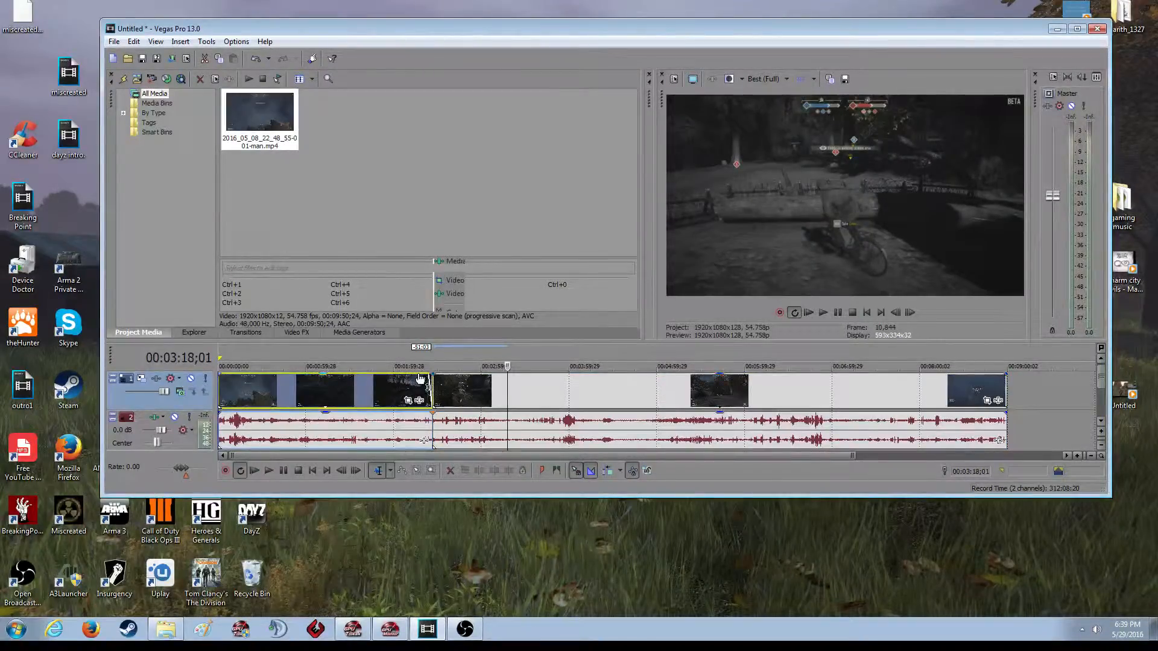
mouse_move(429, 374)
left_mouse_down()
mouse_move(459, 398)
mouse_move(449, 396)
left_mouse_up()
left_click(457, 389)
left_click(431, 398)
Step: Play back the transition between the two clips from about 00:02:22 in the preview
key("Left")
key("Left")
key("Left")
key("Left")
key("Left")
key("Left")
key("Left")
key("Left")
key("Left")
key("Left")
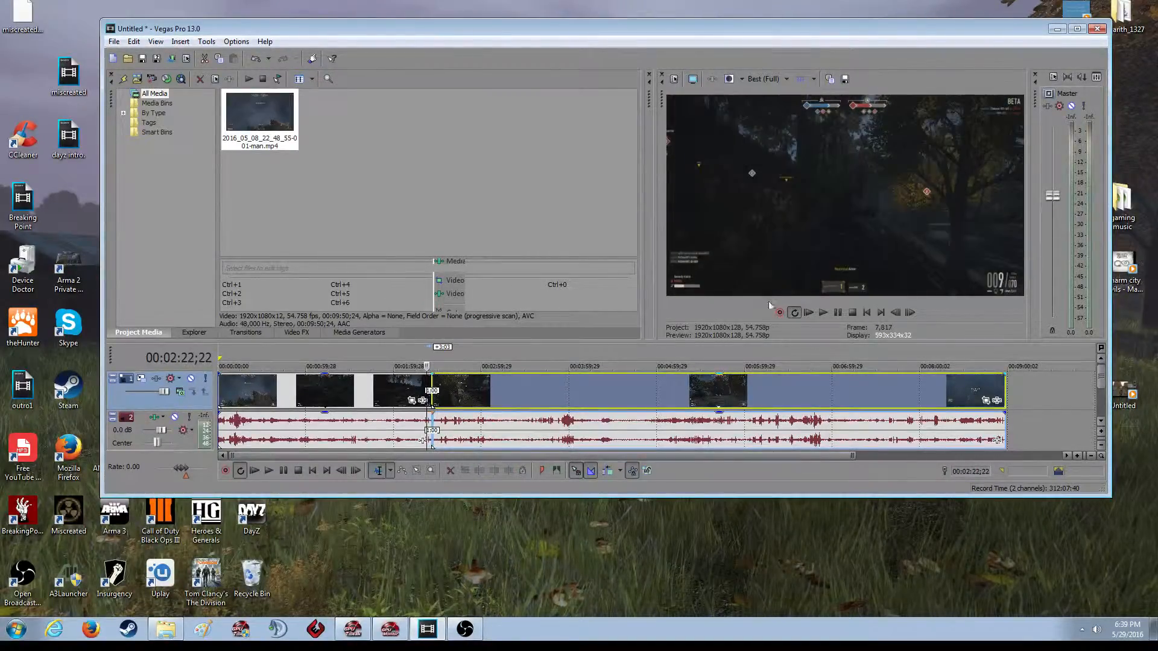
left_click(811, 312)
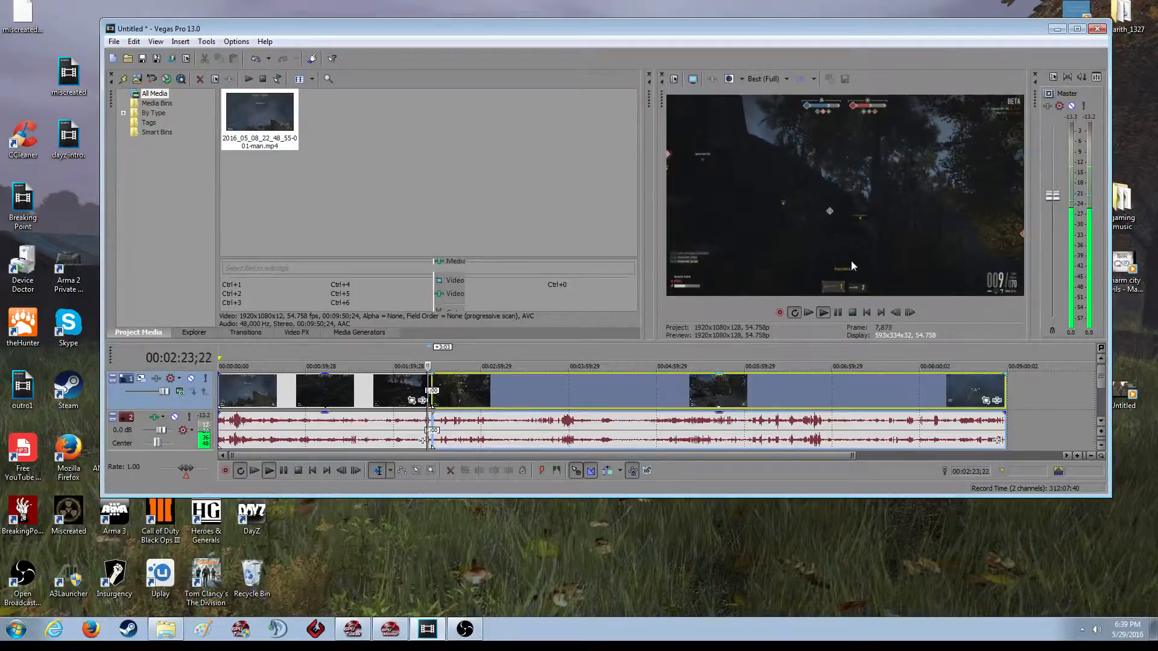
left_click(835, 312)
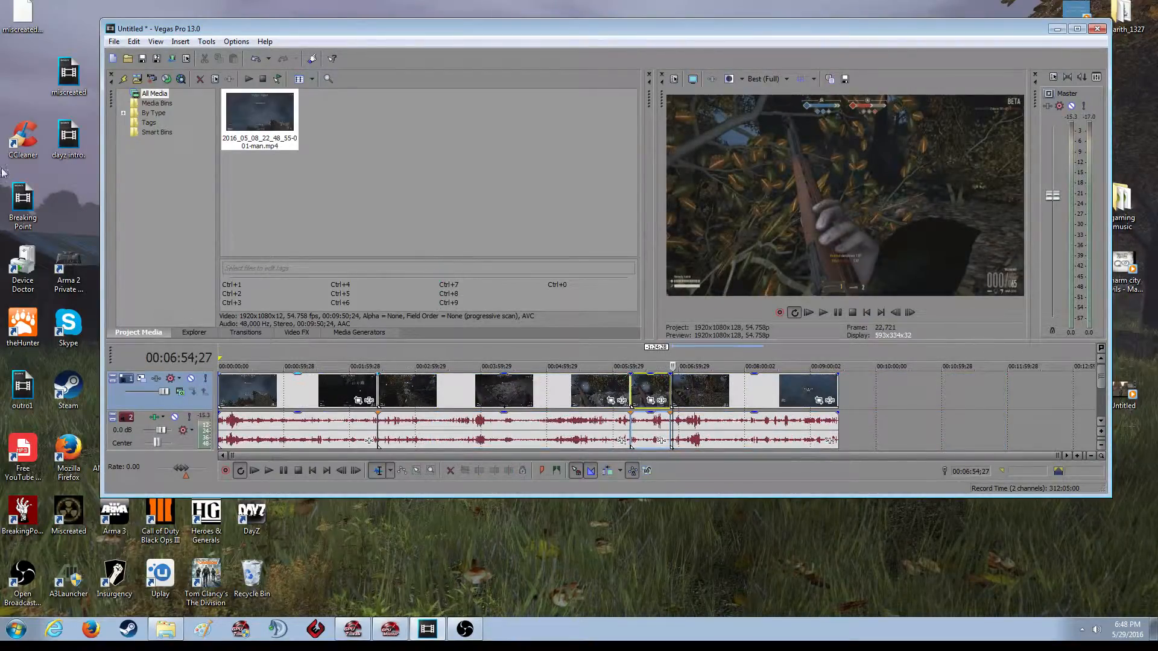
Step: Open the Render As settings, list all output formats instead of favorites only, and expand the MainConcept AVC/AAC templates
left_click(172, 59)
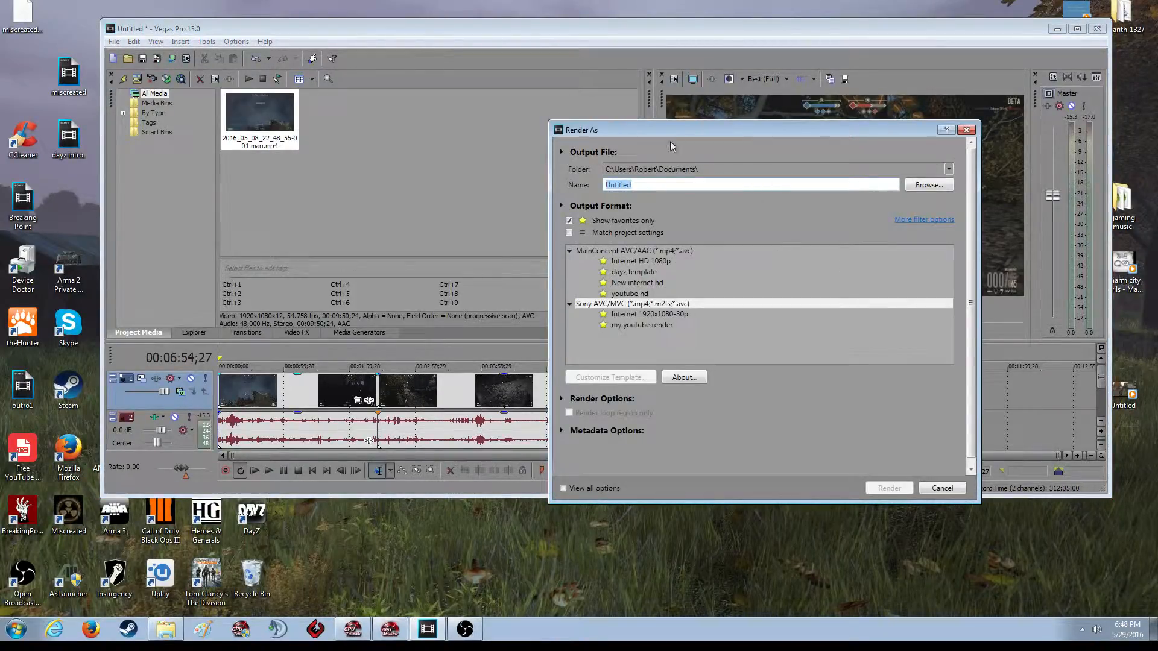
left_click(569, 222)
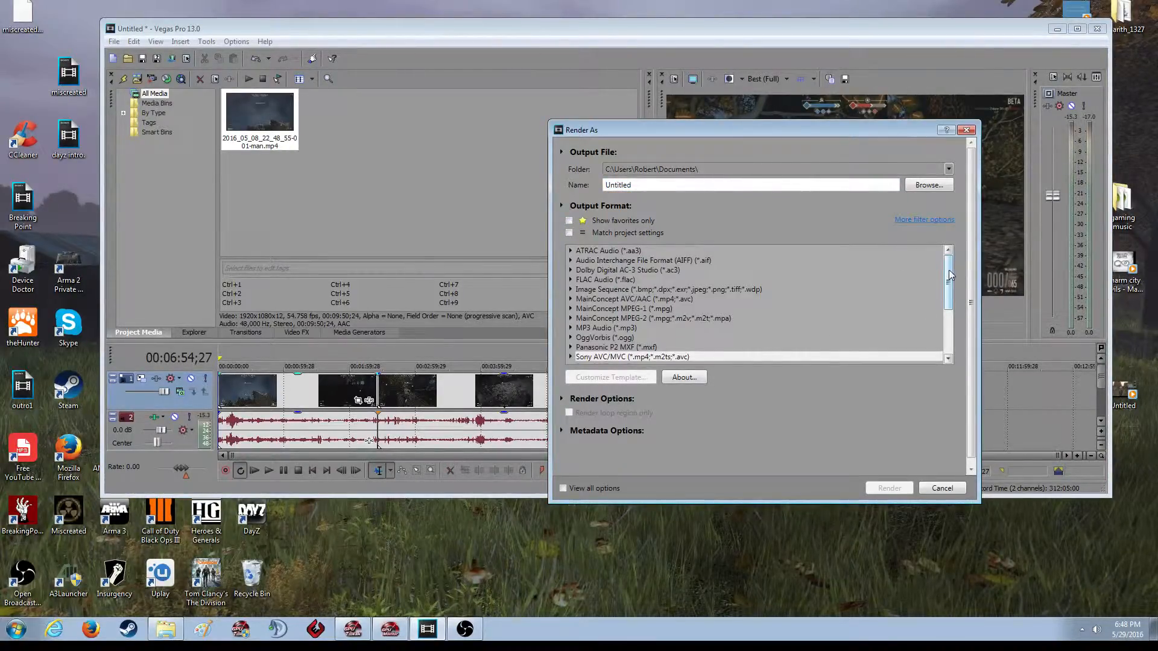
mouse_move(949, 269)
left_mouse_down()
mouse_move(947, 359)
mouse_move(929, 272)
left_mouse_up()
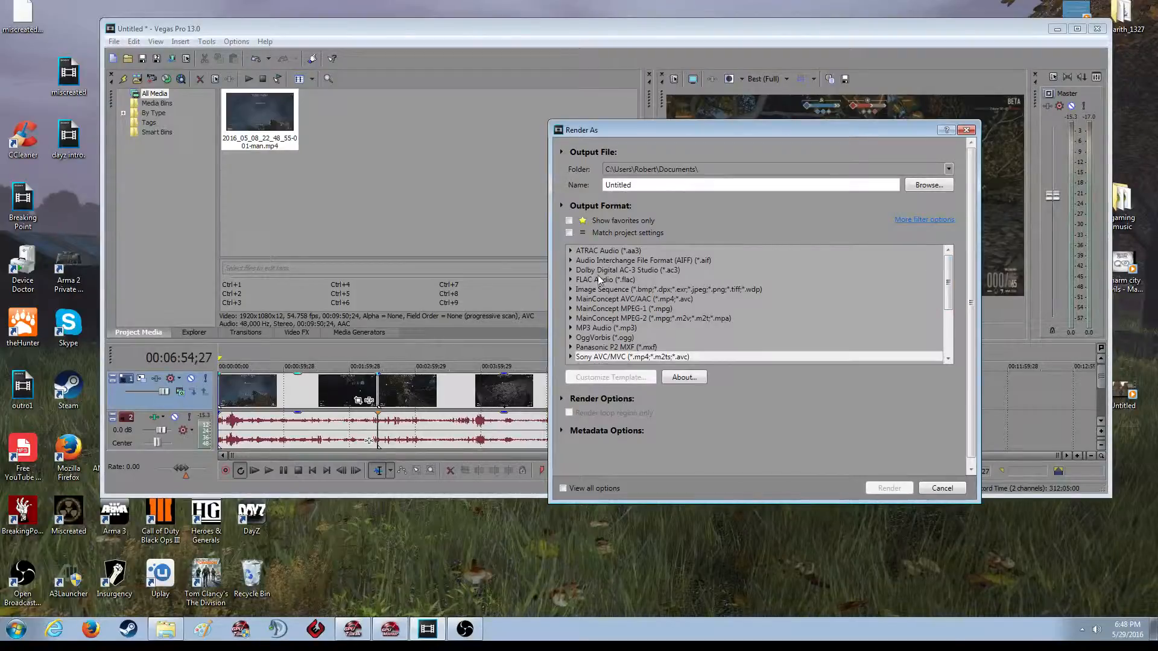
left_click(571, 299)
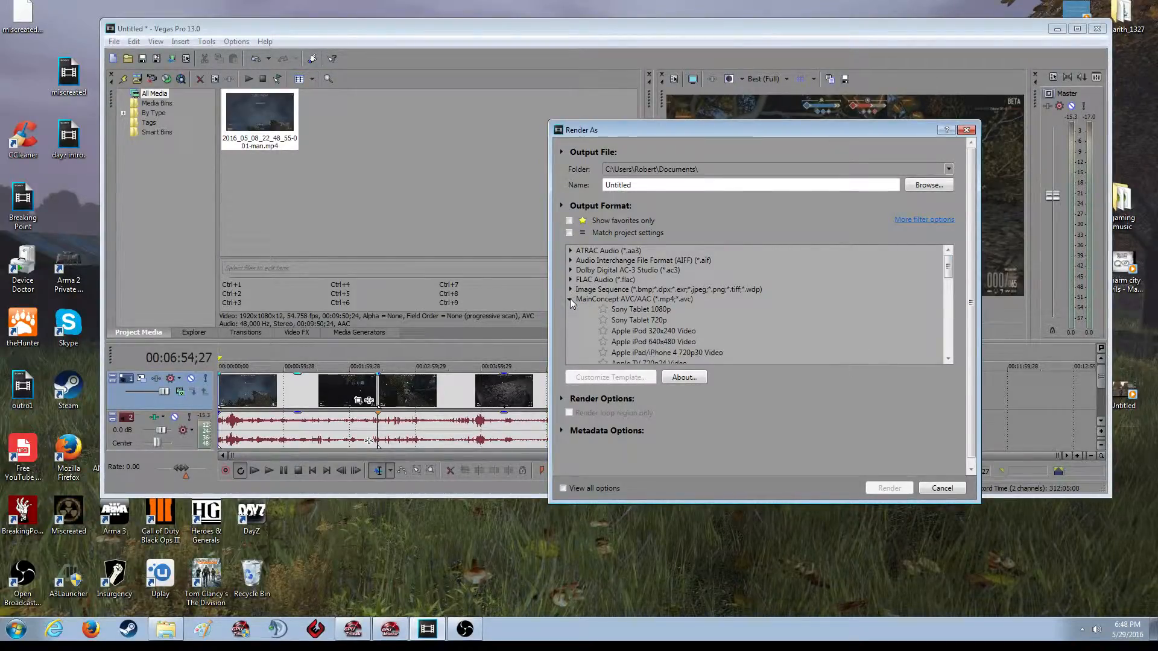
left_click_drag(951, 269, 950, 289)
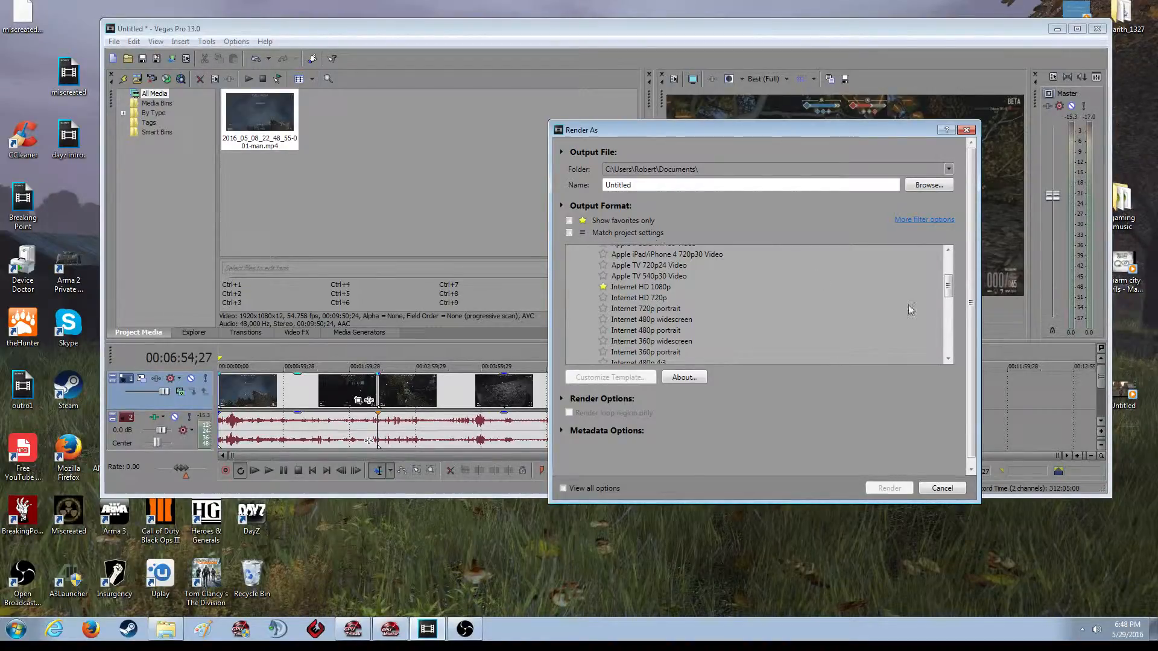
Step: Choose the Sony AVC/MVC Internet 1920x1080-30p render template and open its custom settings
left_click_drag(948, 288, 950, 336)
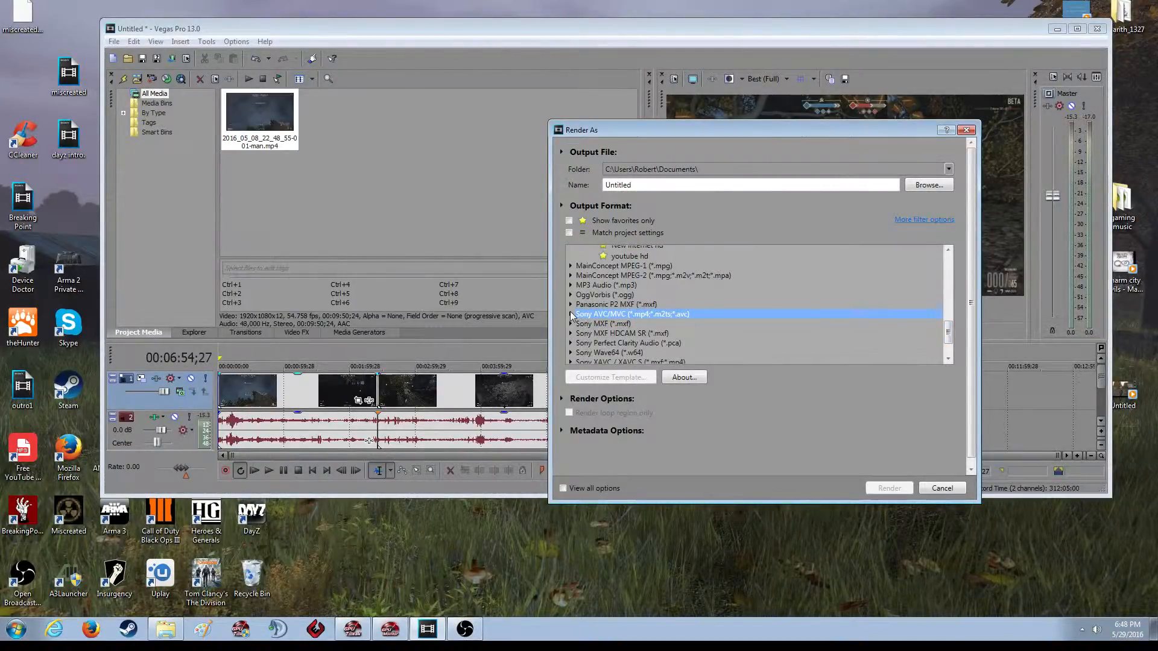
left_click(571, 315)
left_click_drag(948, 301, 948, 307)
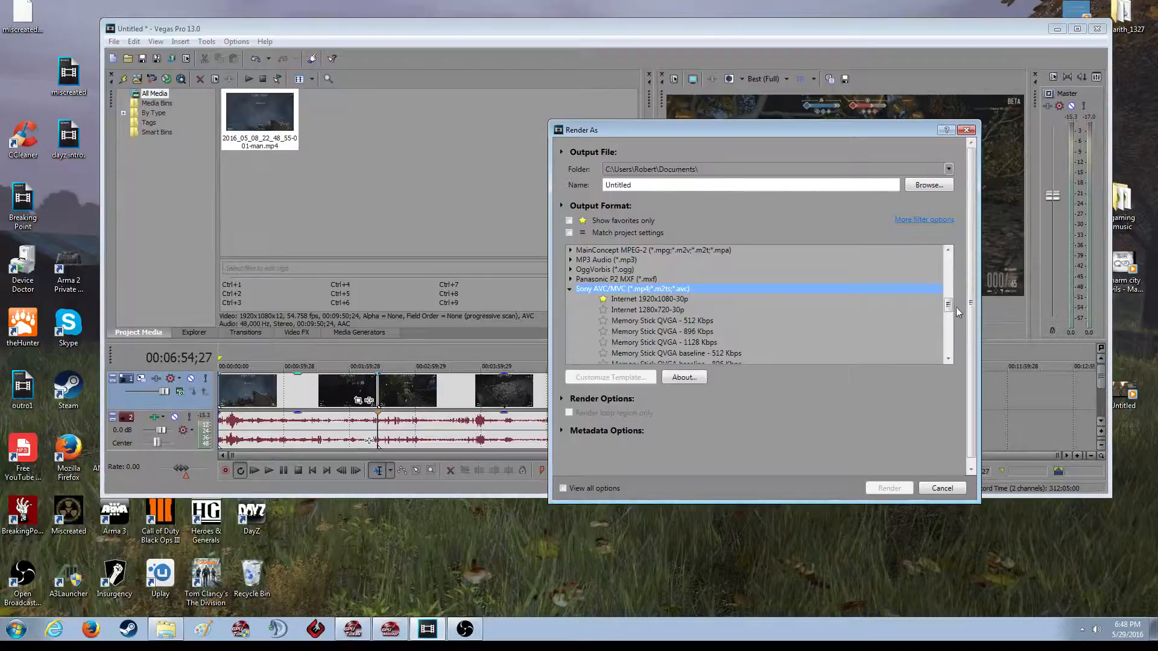
mouse_move(950, 308)
left_mouse_down()
mouse_move(949, 317)
mouse_move(949, 305)
left_mouse_up()
left_click(631, 300)
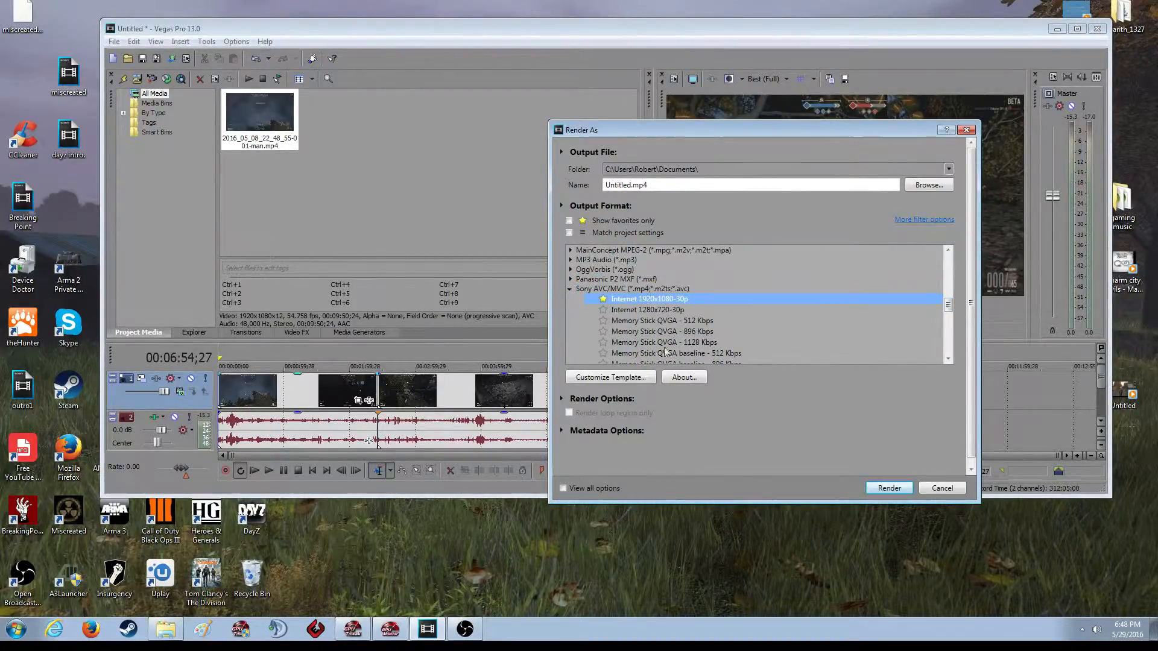
left_click(610, 378)
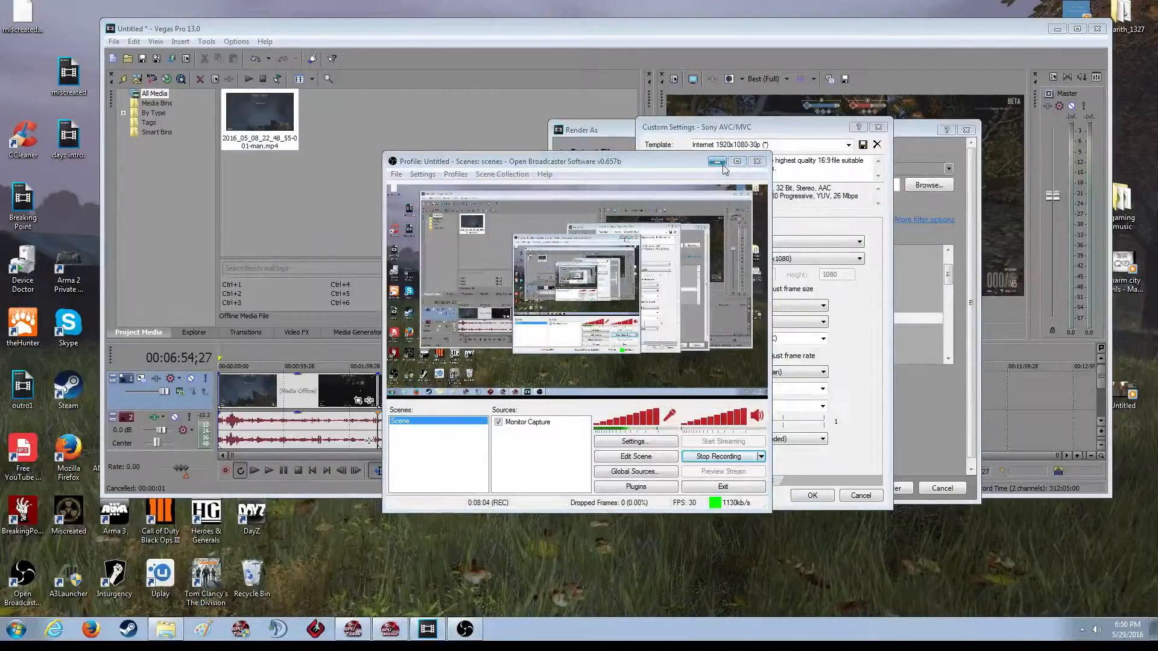
left_click(723, 167)
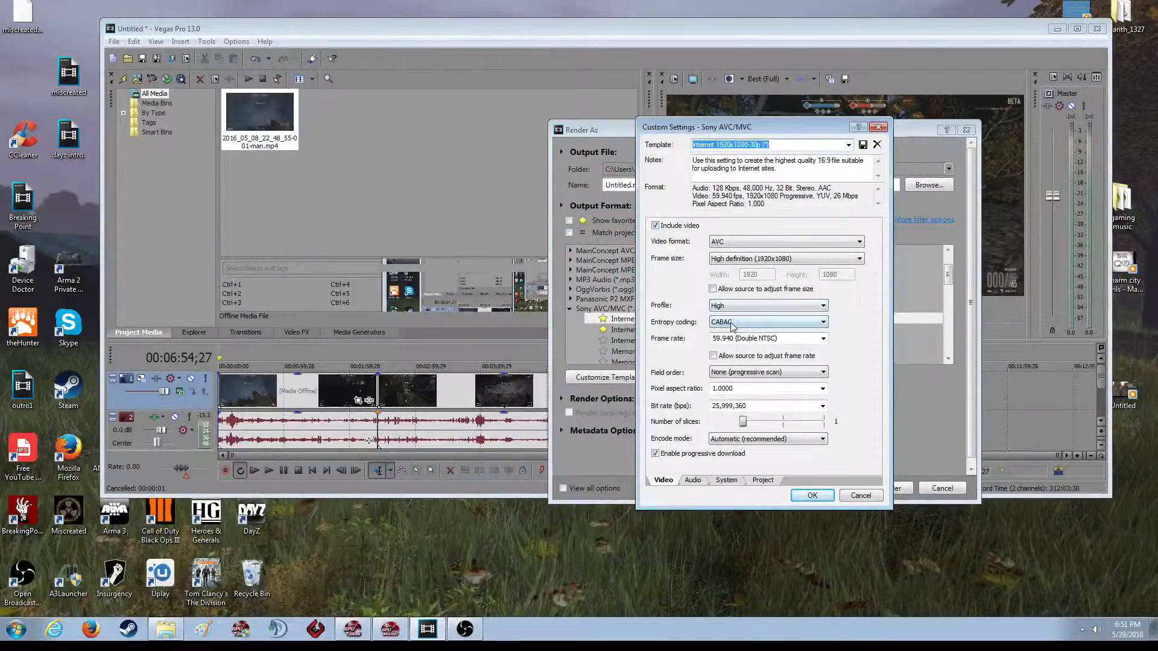
Step: Set the custom template's video profile to High and its frame rate to 59.940 (Double NTSC)
left_click(823, 307)
left_click(823, 307)
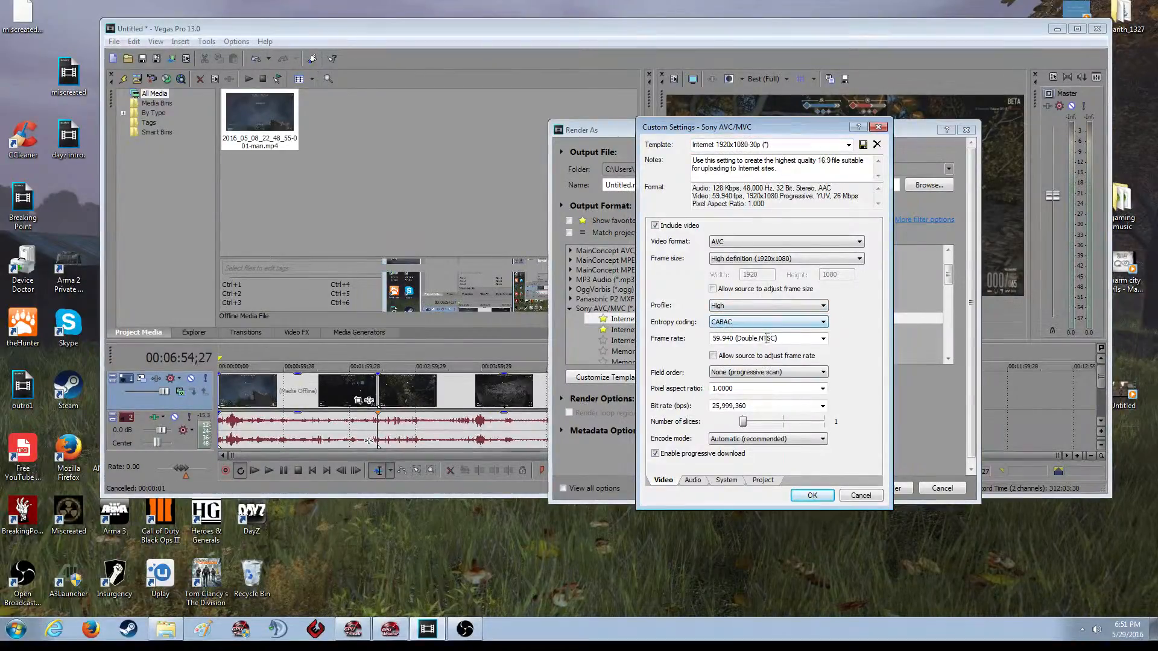
left_click(822, 338)
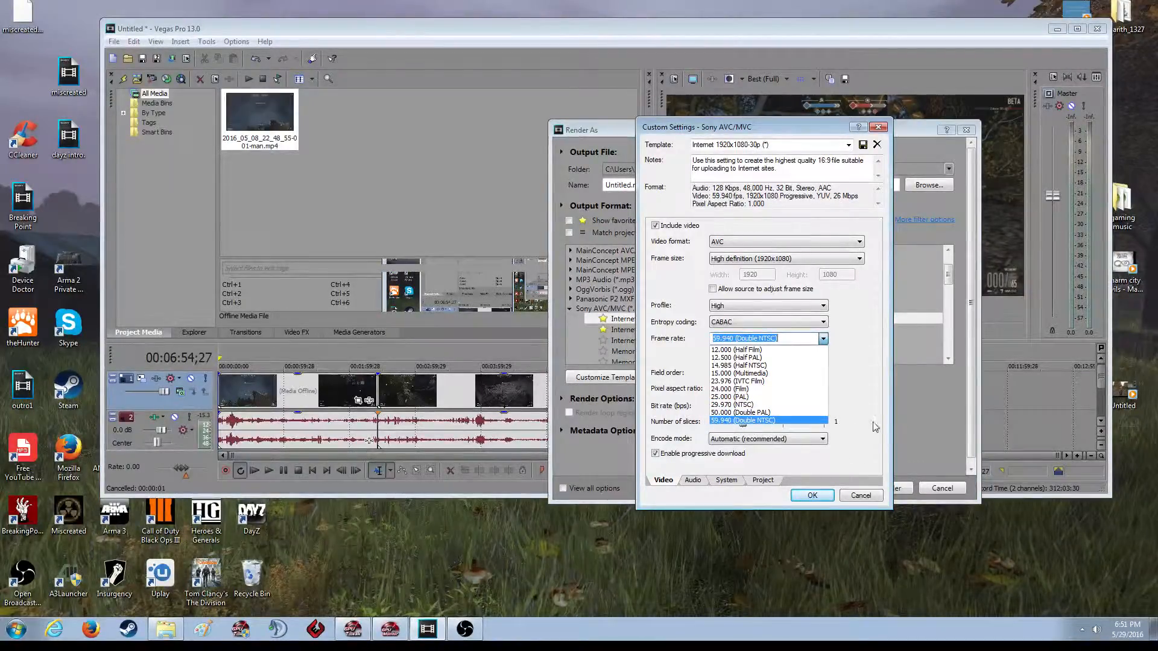
left_click(832, 408)
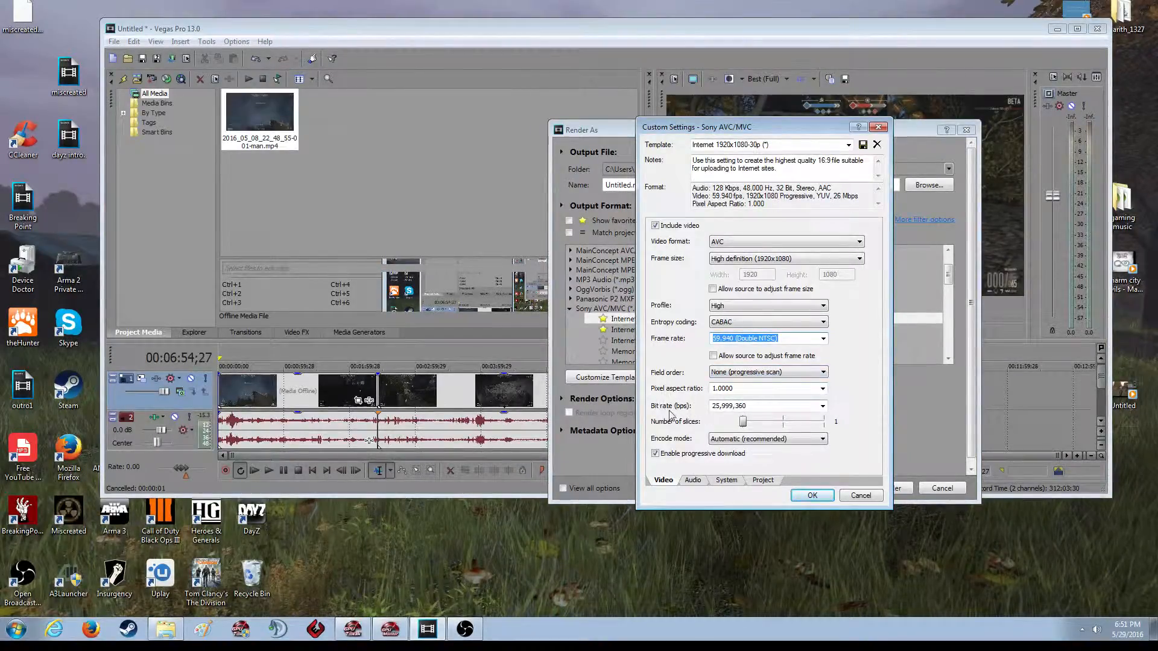
Step: Set the video bit rate to 25,999,360 bps and the encode mode to Automatic (recommended)
left_click(822, 406)
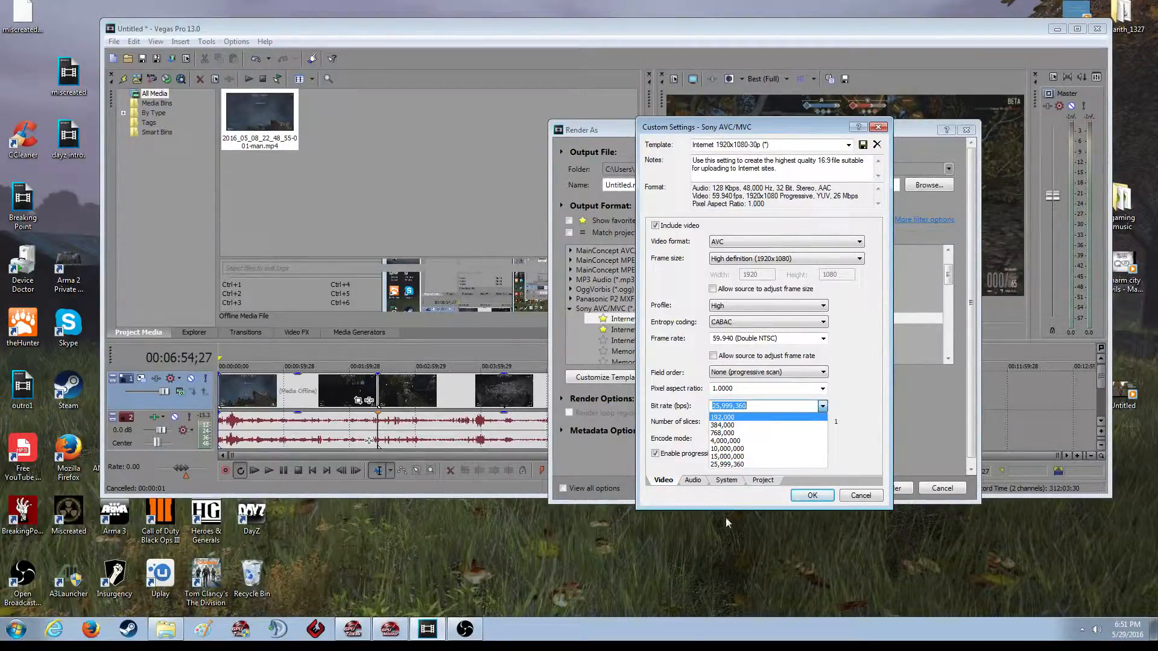
left_click(731, 464)
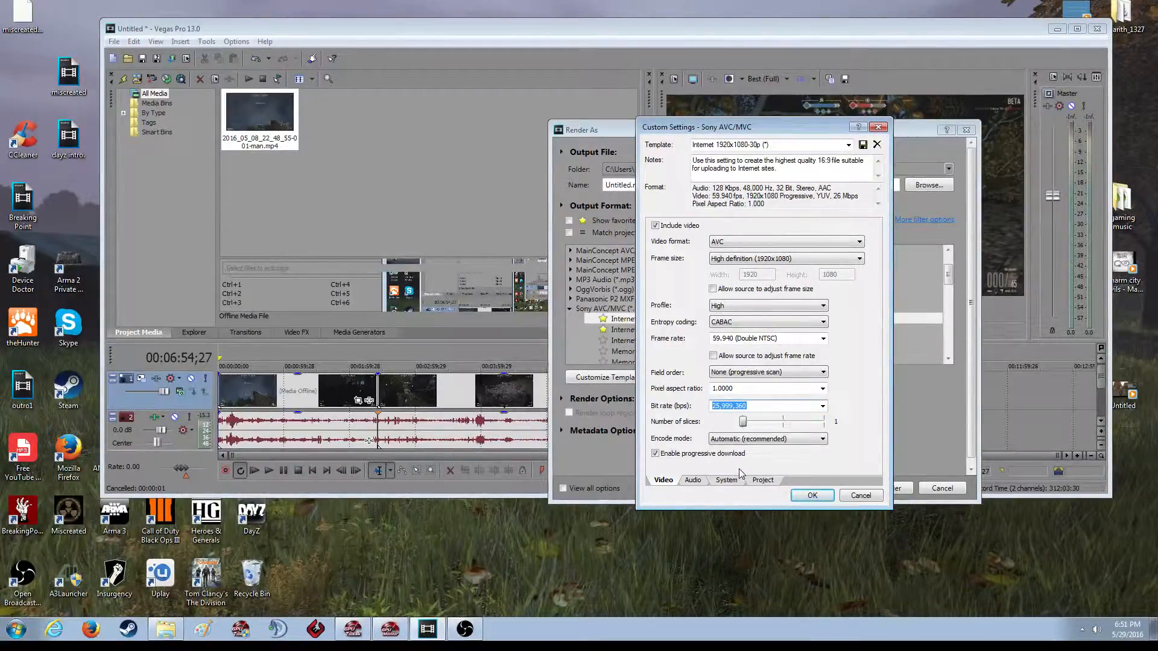
left_click(815, 440)
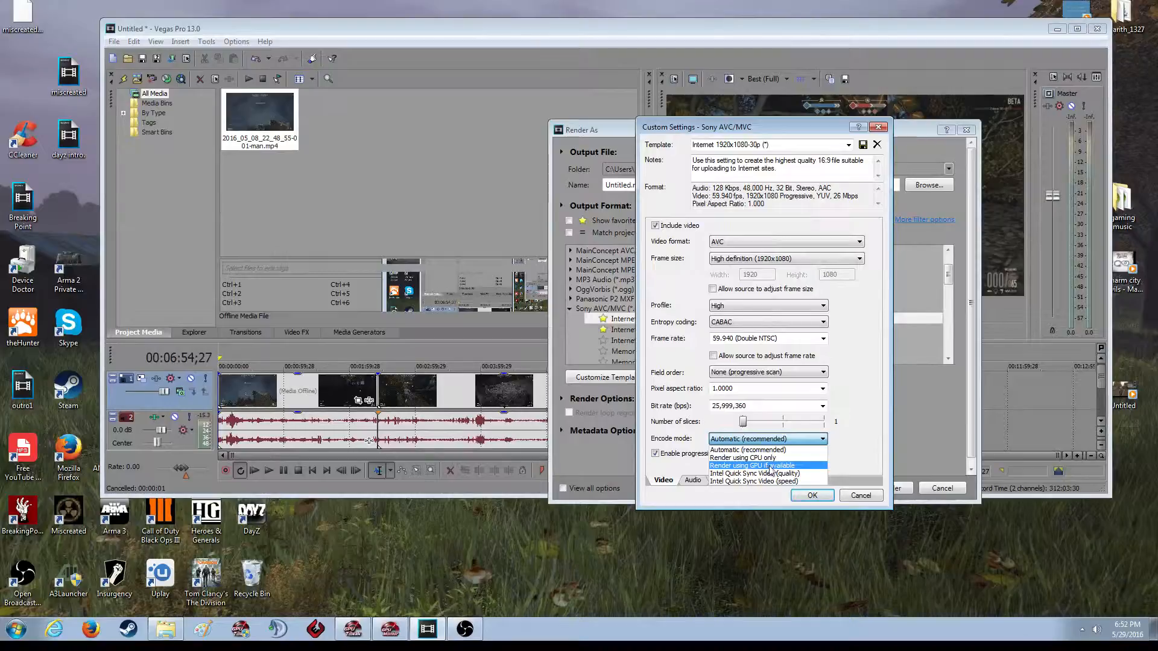
left_click(770, 451)
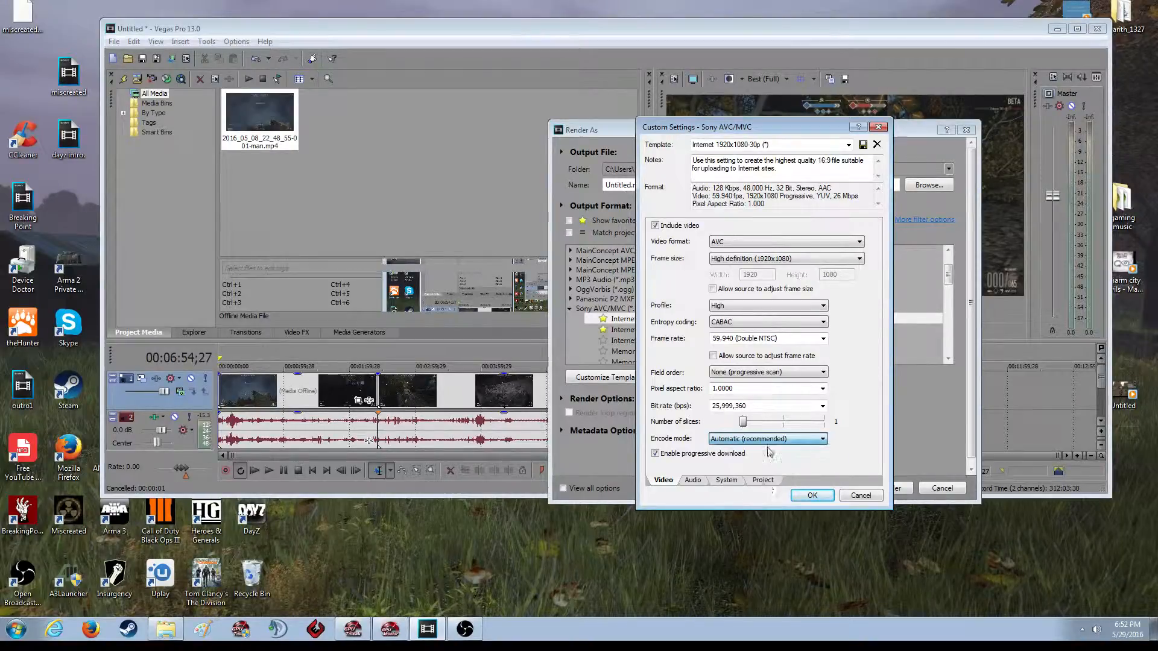
Step: Review the template's audio settings and run the GPU availability check
left_click(693, 480)
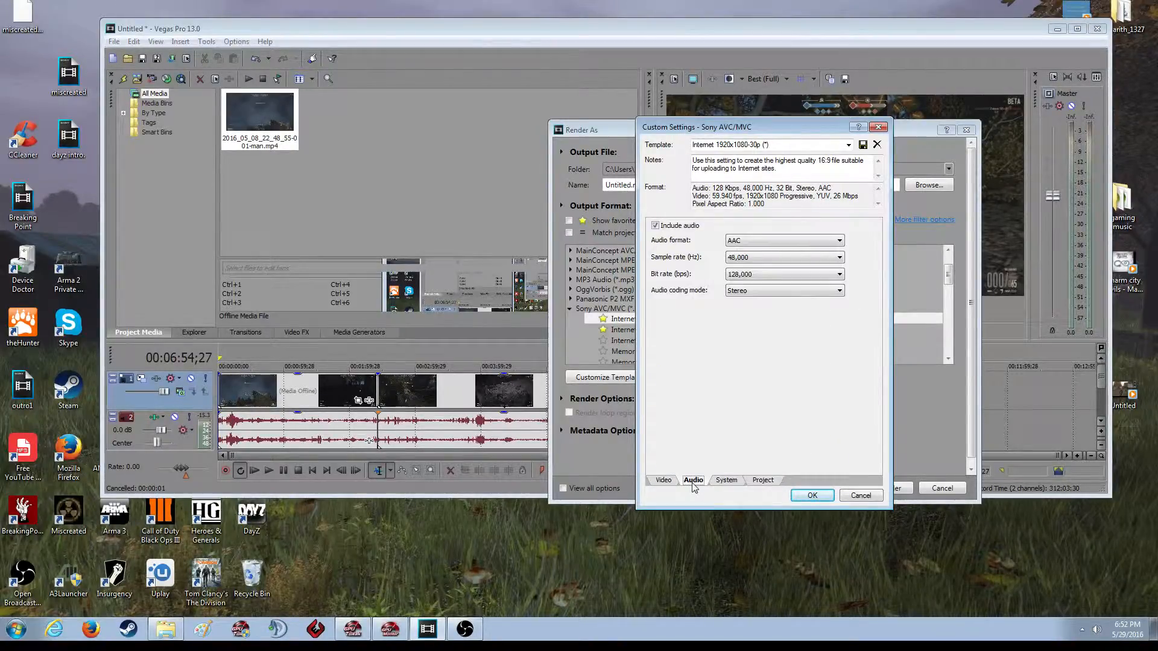
left_click(729, 480)
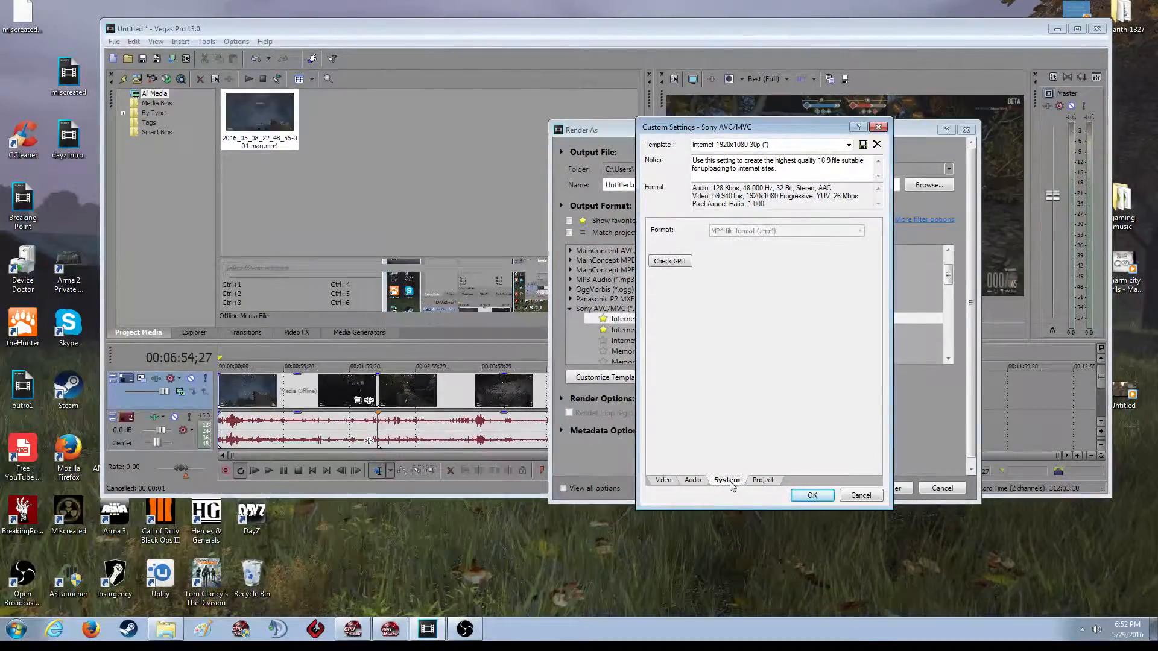
left_click(669, 262)
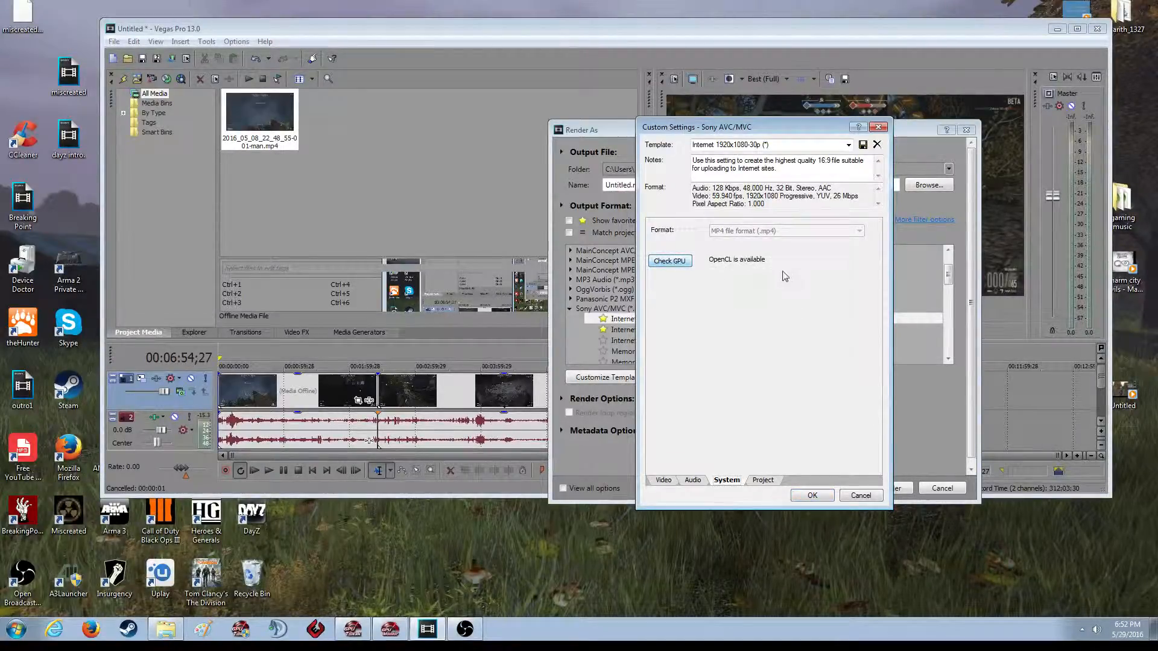
Step: Set the video rendering quality to Best and accept the custom Sony AVC/MVC settings
left_click(764, 481)
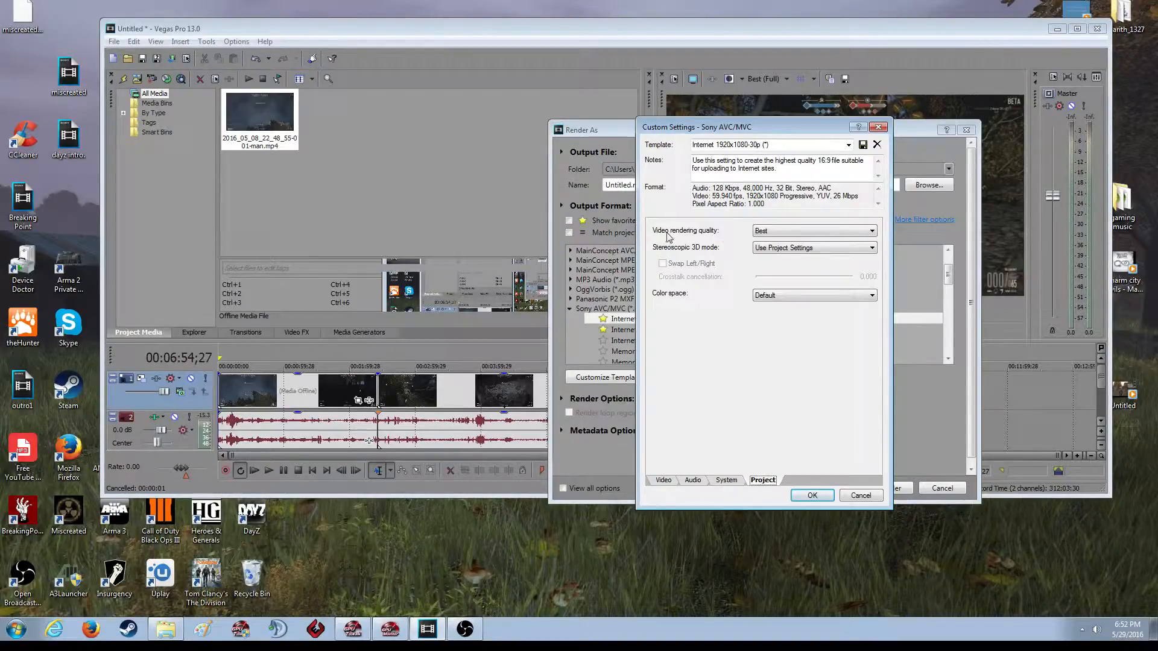
left_click(872, 231)
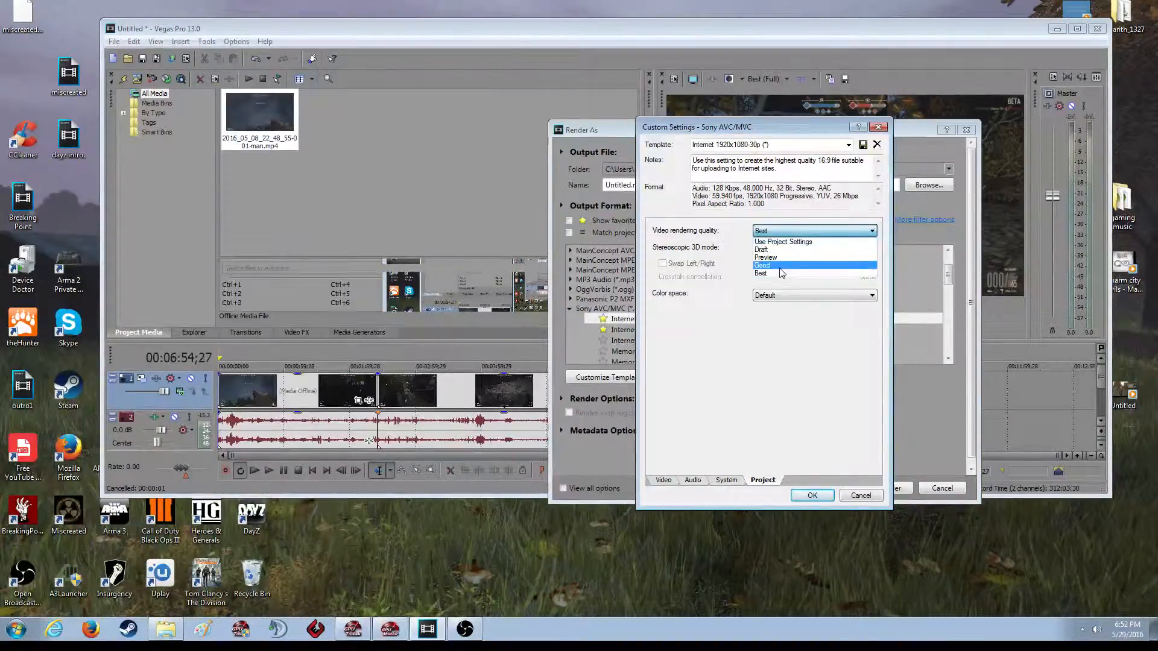
left_click(782, 275)
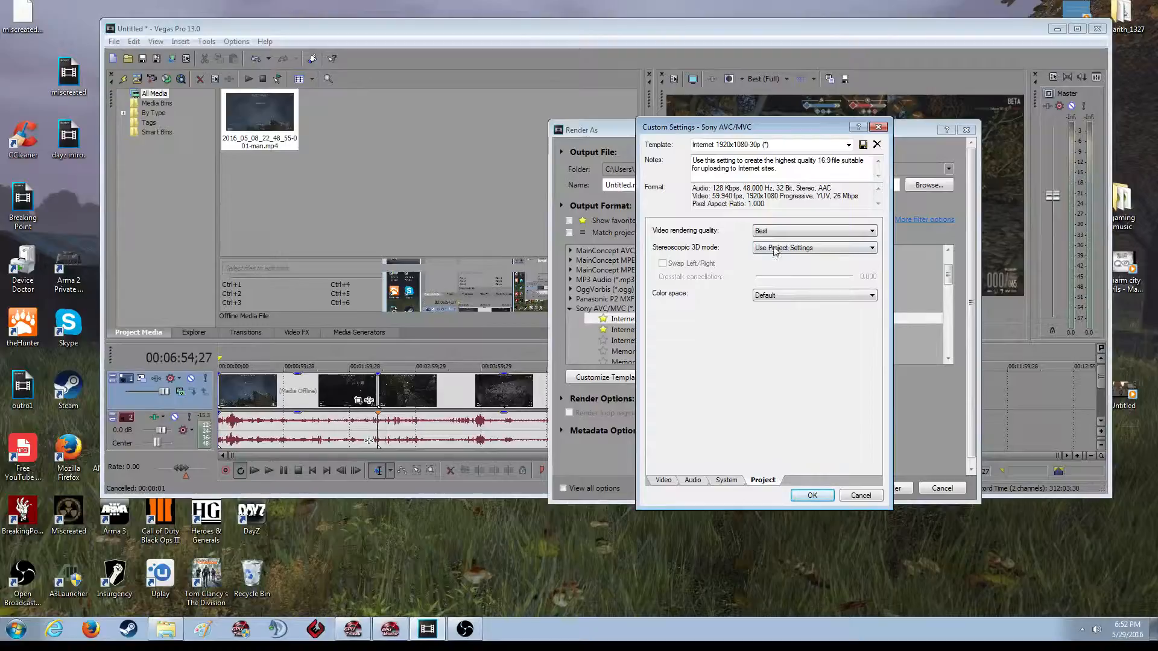
left_click(823, 495)
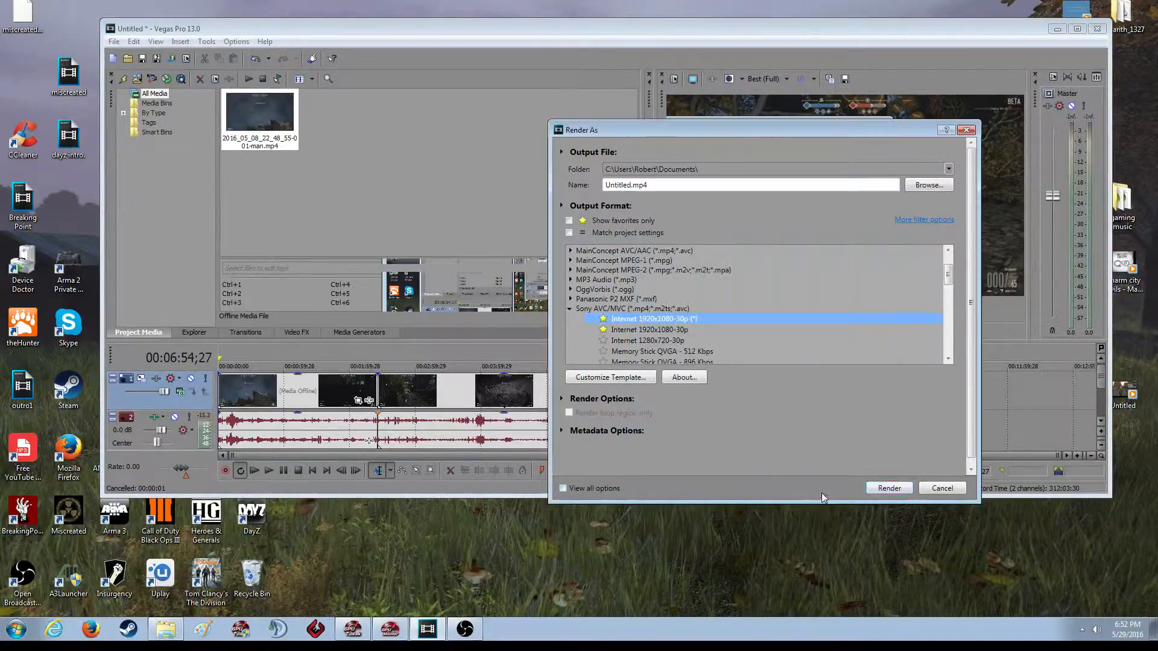
Step: Look through the output formats around the Sony AVC/MVC templates, then close the Render As settings without rendering
left_click(603, 319)
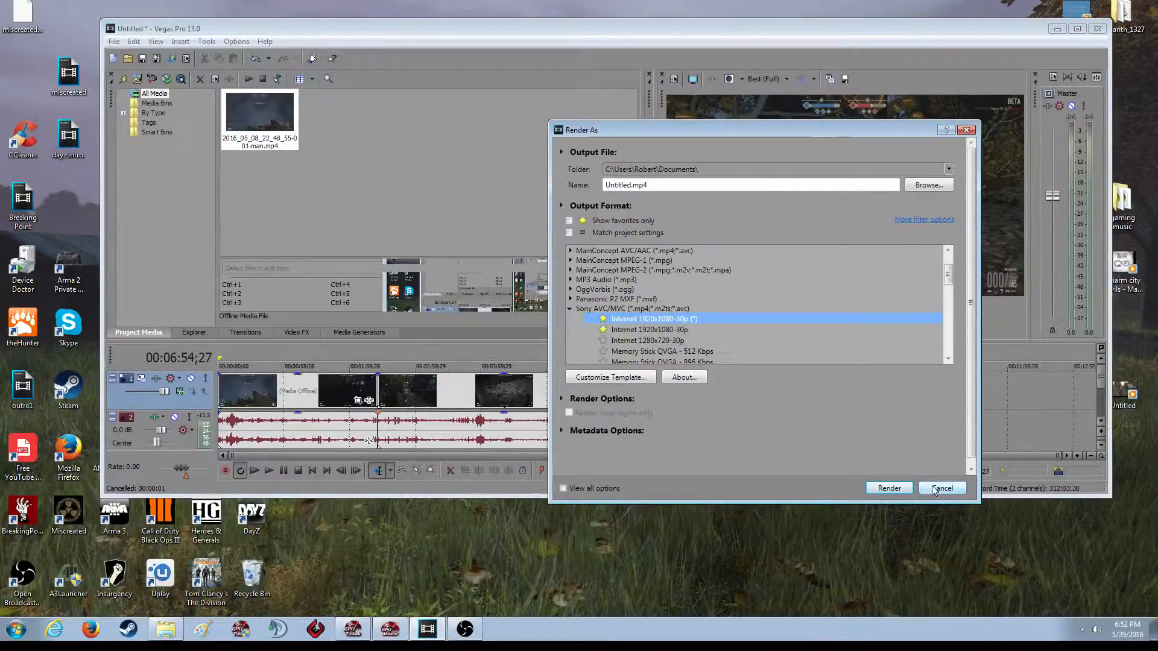
mouse_move(950, 275)
left_mouse_down()
mouse_move(951, 290)
mouse_move(950, 278)
left_mouse_up()
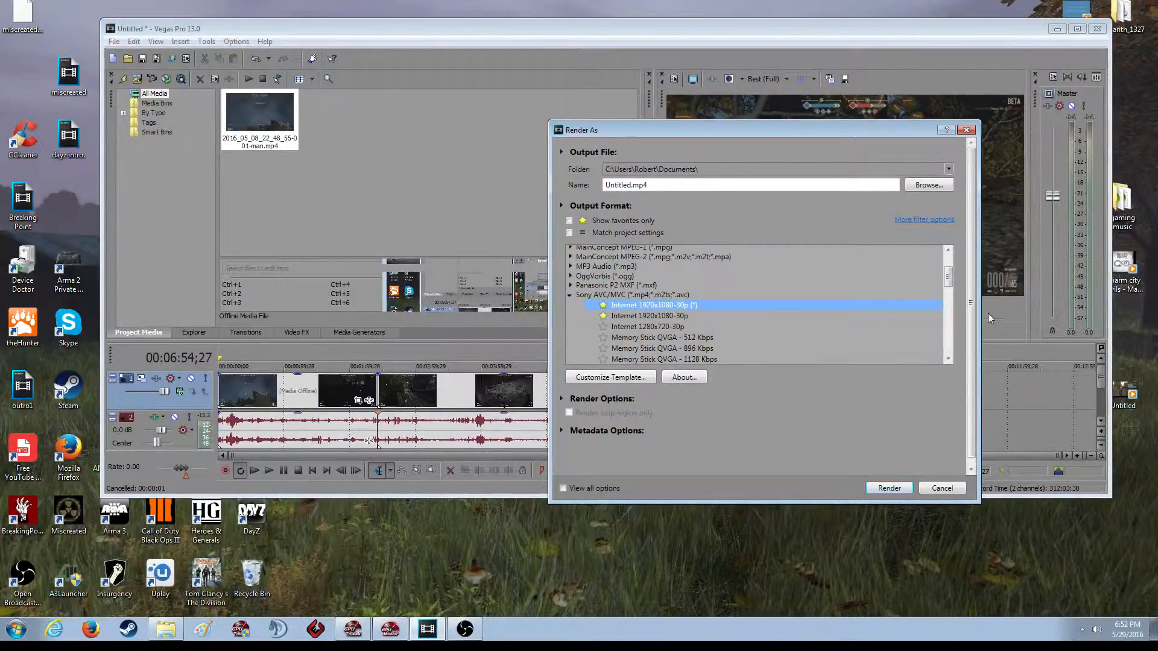
left_click_drag(950, 279, 922, 234)
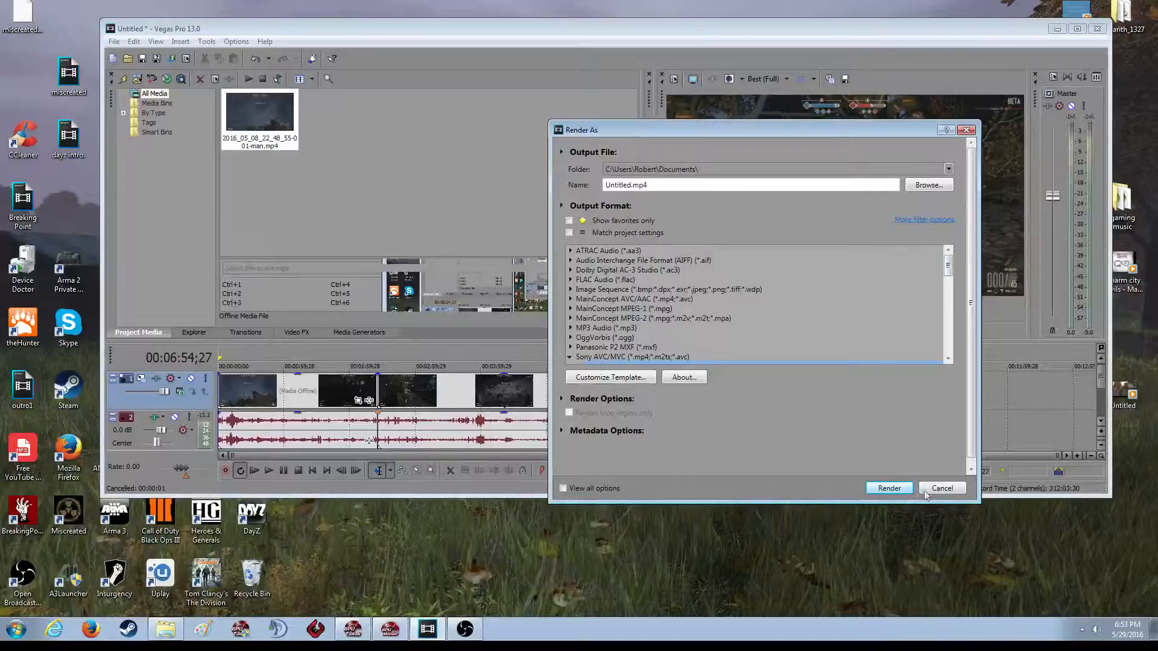
left_click(966, 130)
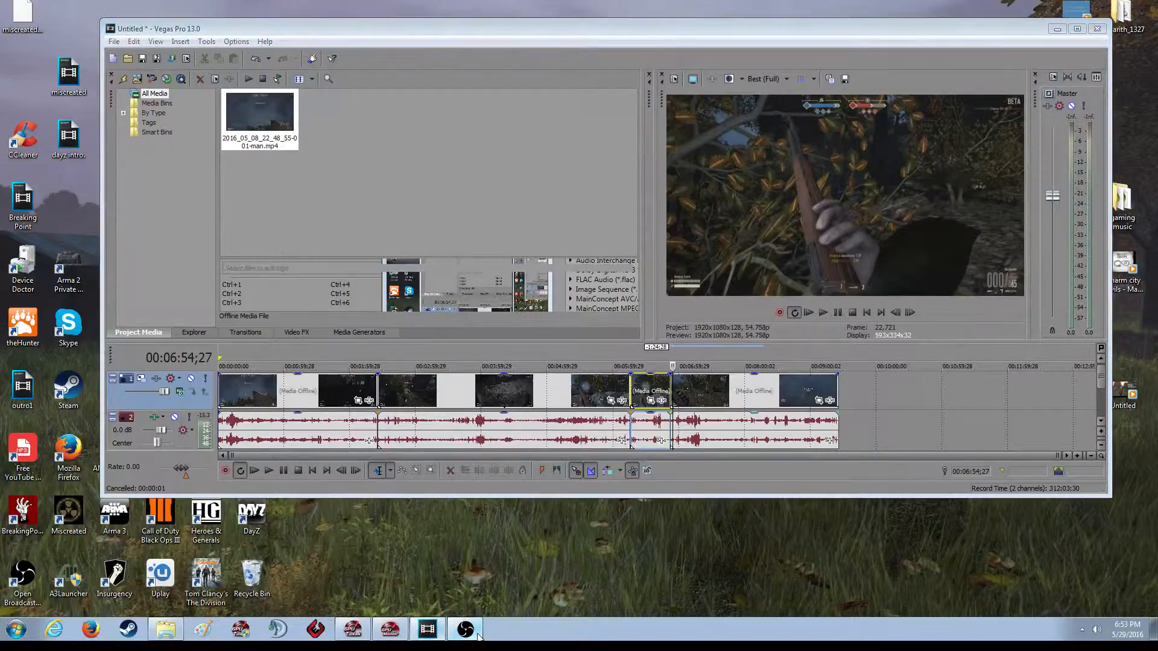